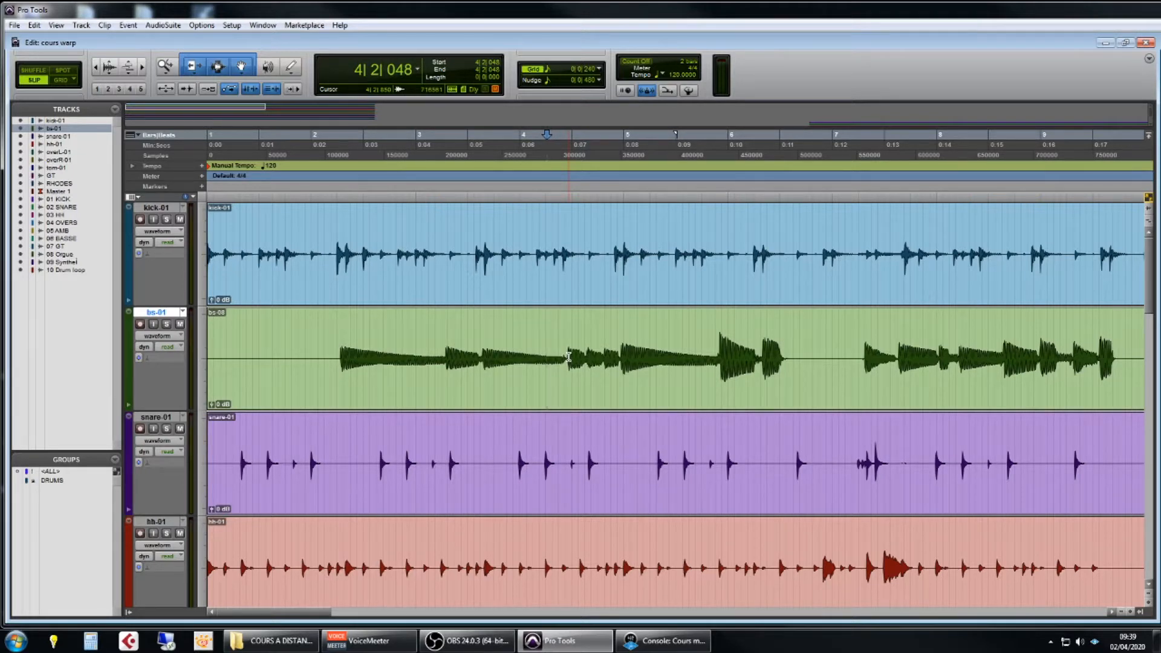
- Play the session from just before the first bass note to hear the bass timing against the drums
click(566, 357)
click(328, 333)
key(space)
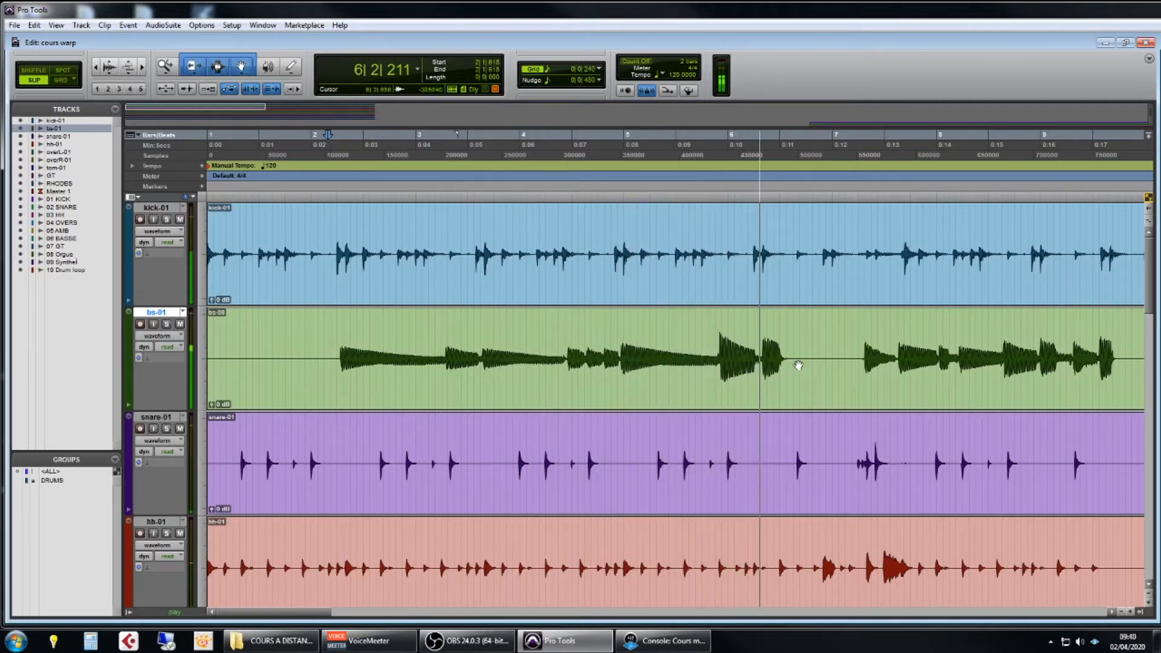
key(space)
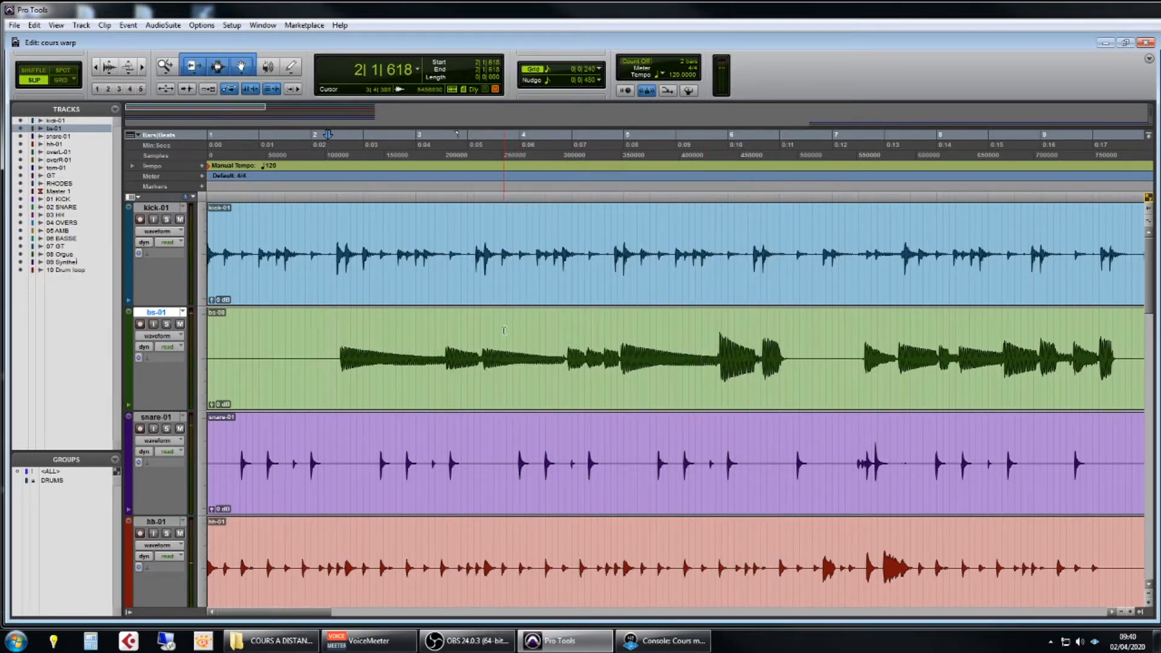
- Split the bs-01 clip at the start of the second bass note and again at the start of the third
click(433, 353)
key(ctrl+])
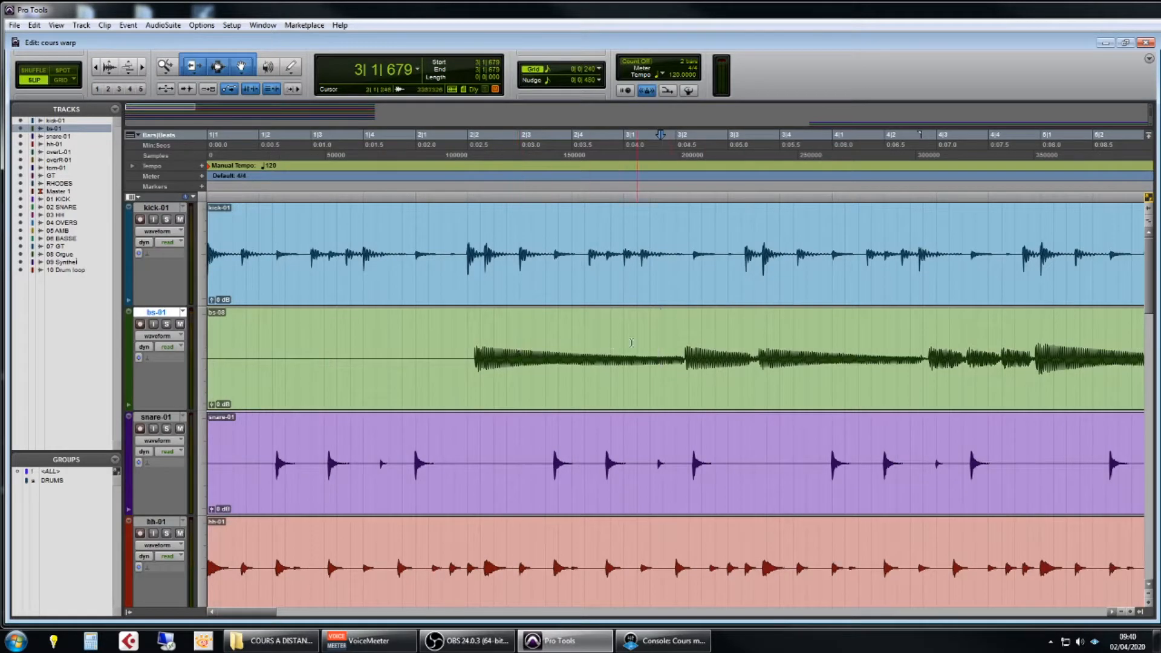
key(ctrl+])
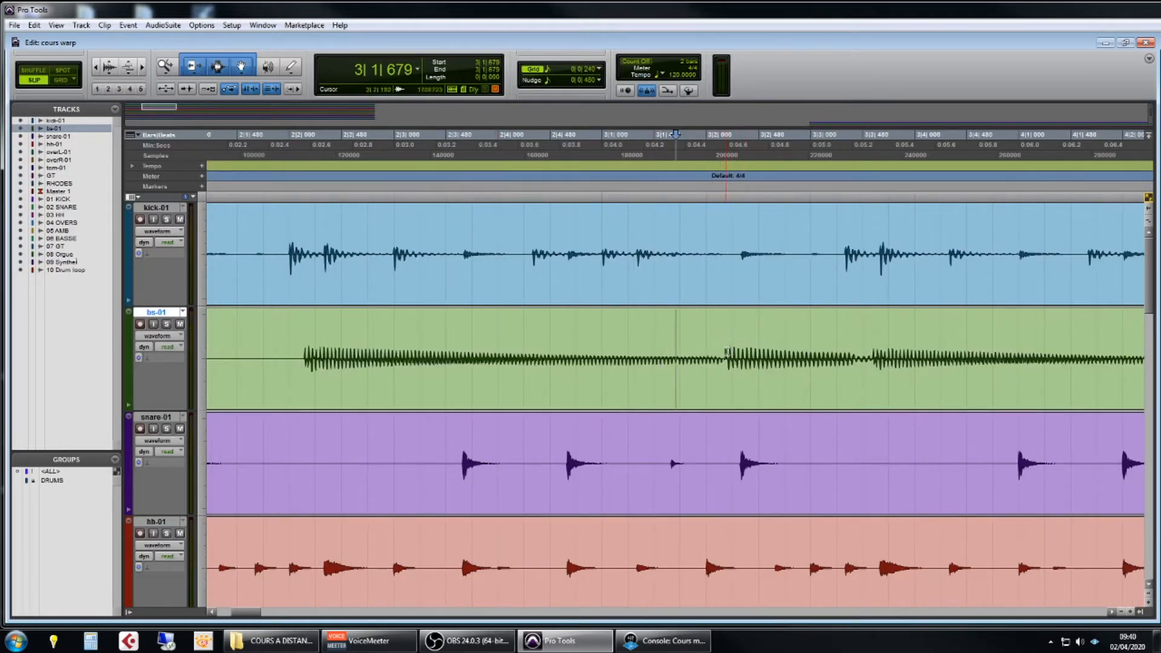
click(725, 354)
key(ctrl+e)
click(871, 357)
key(ctrl+e)
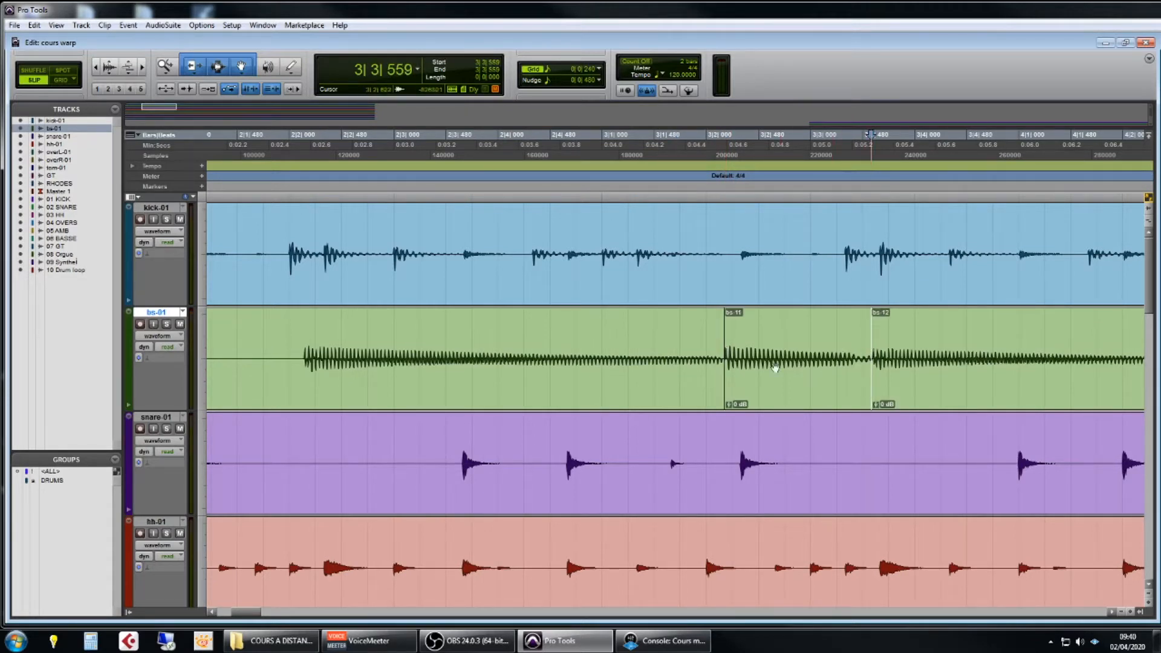
- Shorten the end of the isolated second bass note, leaving a gap before the third note's clip
click(773, 392)
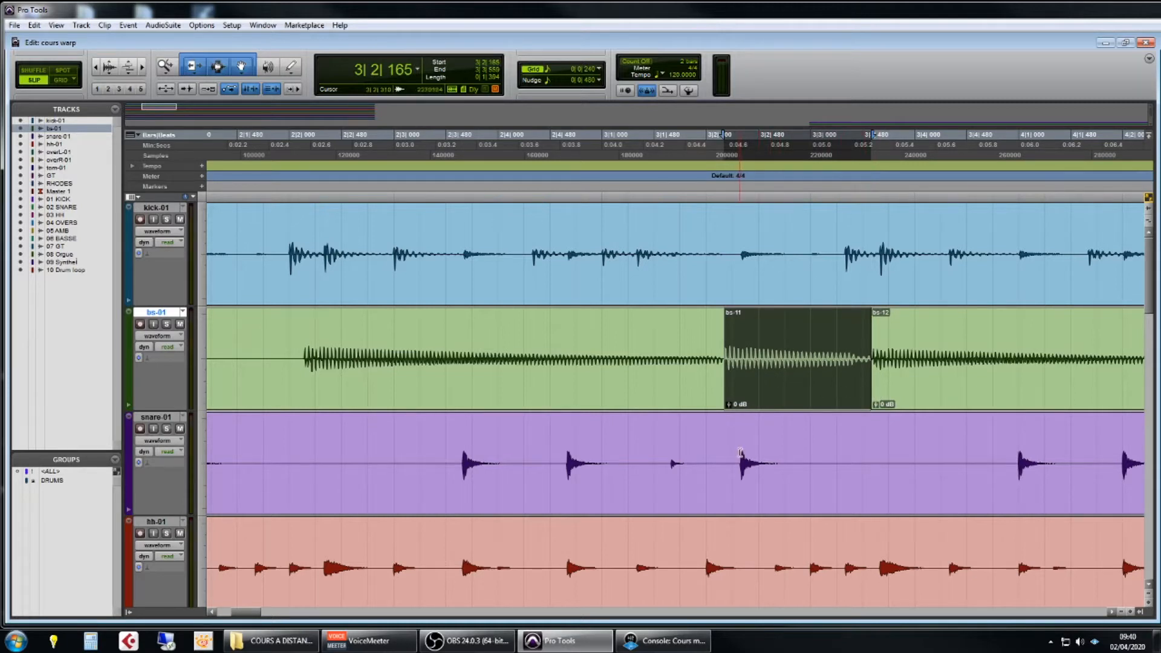
click(739, 450)
click(795, 399)
drag(865, 390, 846, 390)
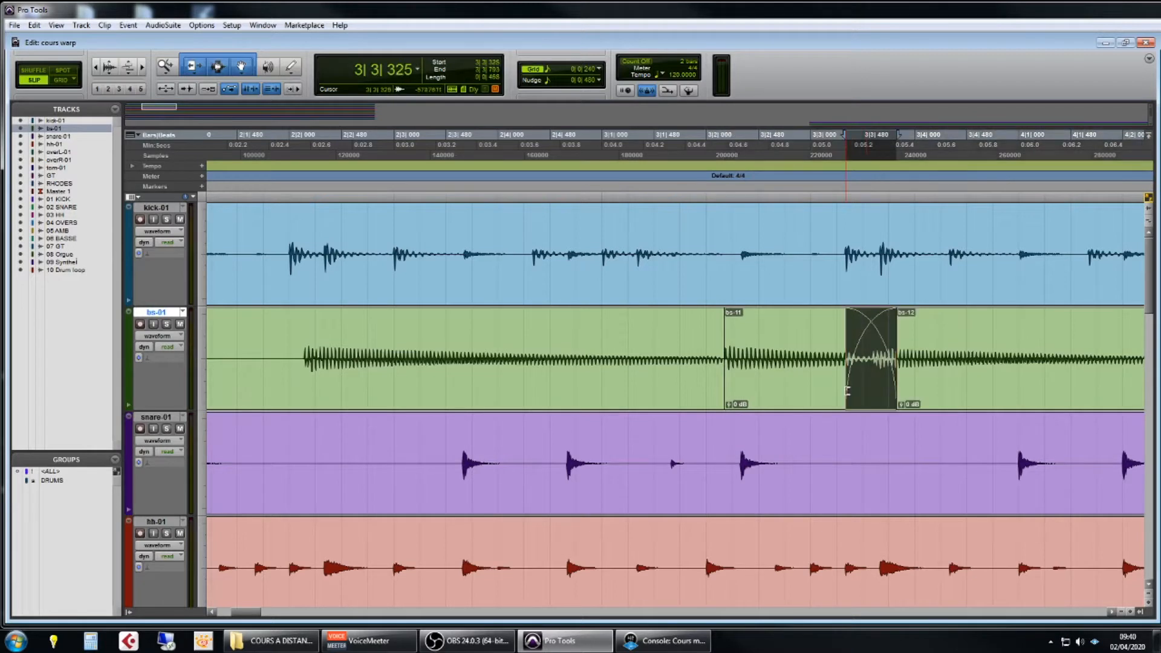
key(ctrl+z)
click(857, 348)
drag(868, 380, 840, 380)
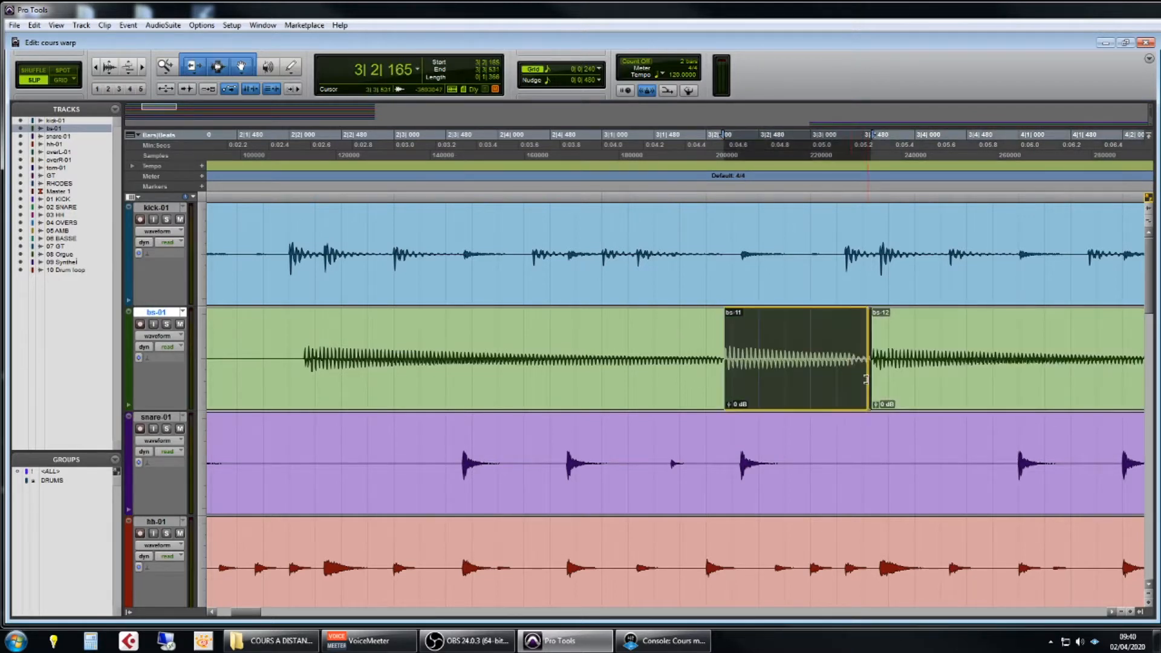
- Align the isolated bass note's start with the snare hit at 3|2|299 and extend its end to the following clip
click(739, 451)
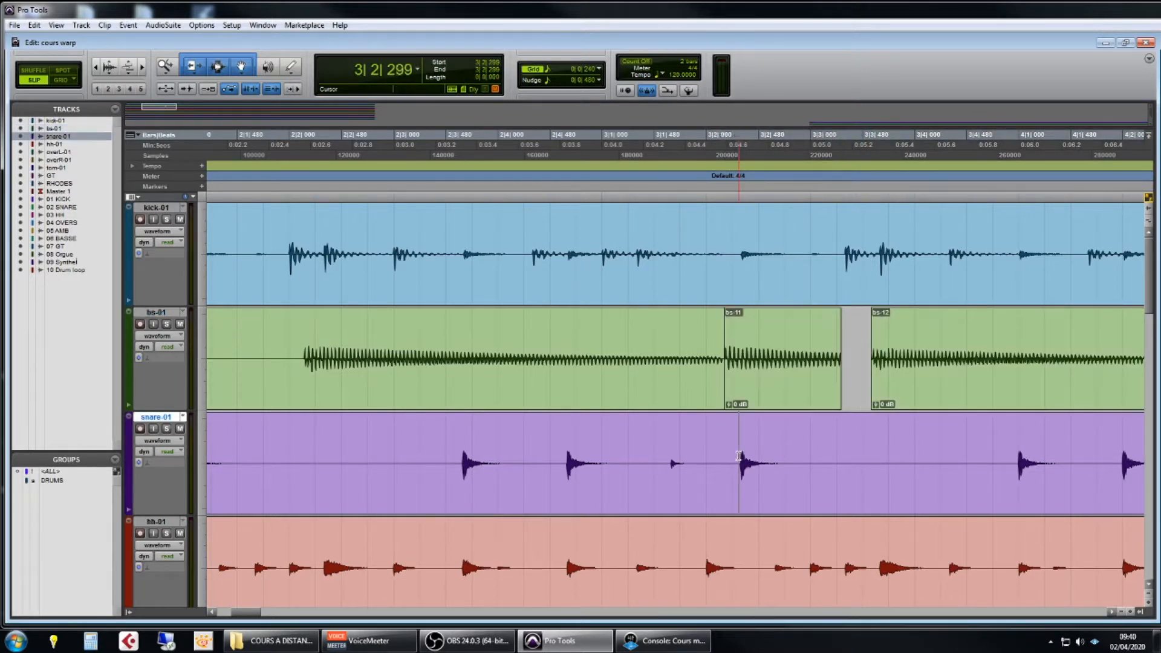
ctrl+click(765, 372)
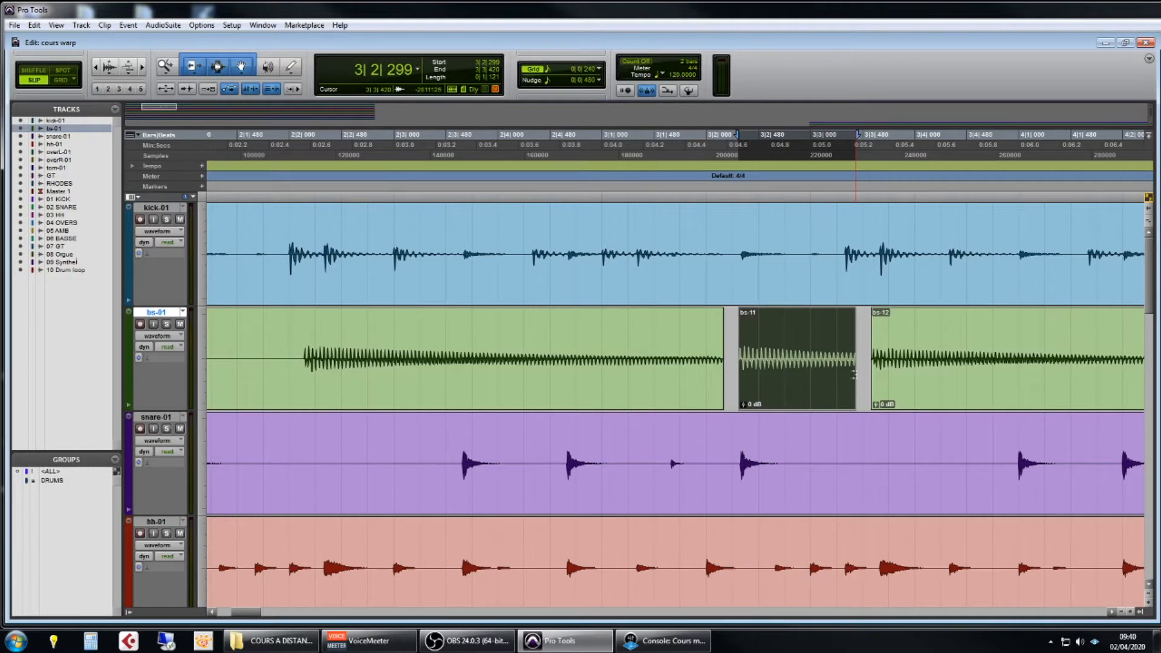
drag(859, 378, 871, 378)
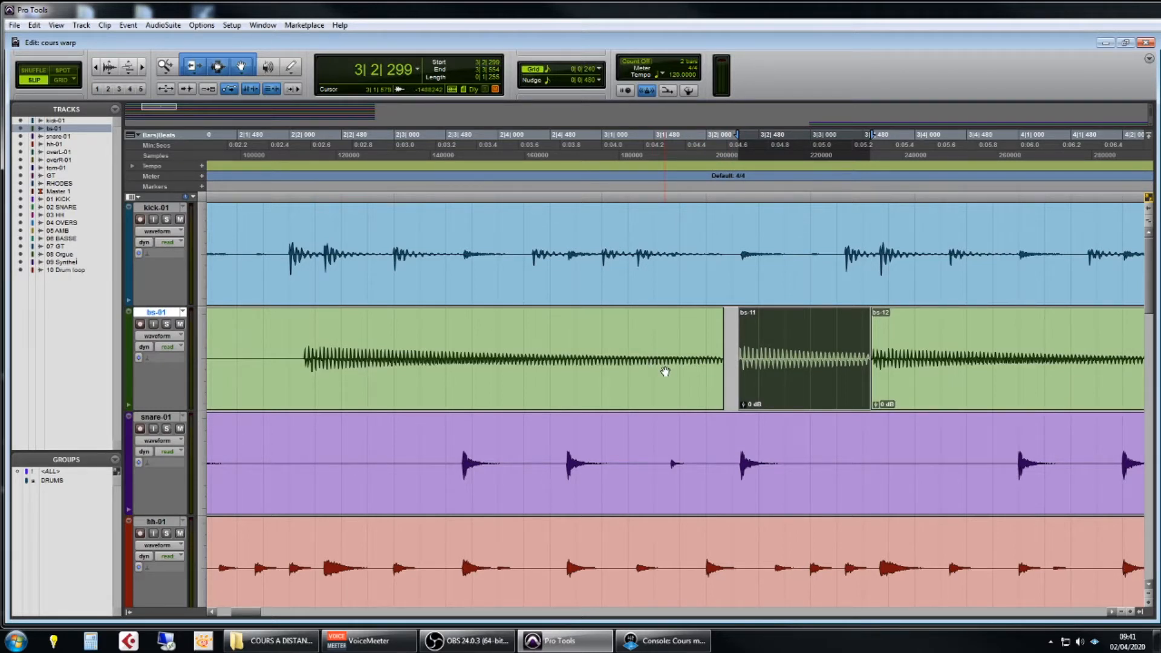
- Undo the trimming, moving and splitting of the bass clip
key(ctrl+z)
key(ctrl+z)
key(ctrl+z)
key(ctrl+z)
key(ctrl+z)
click(696, 351)
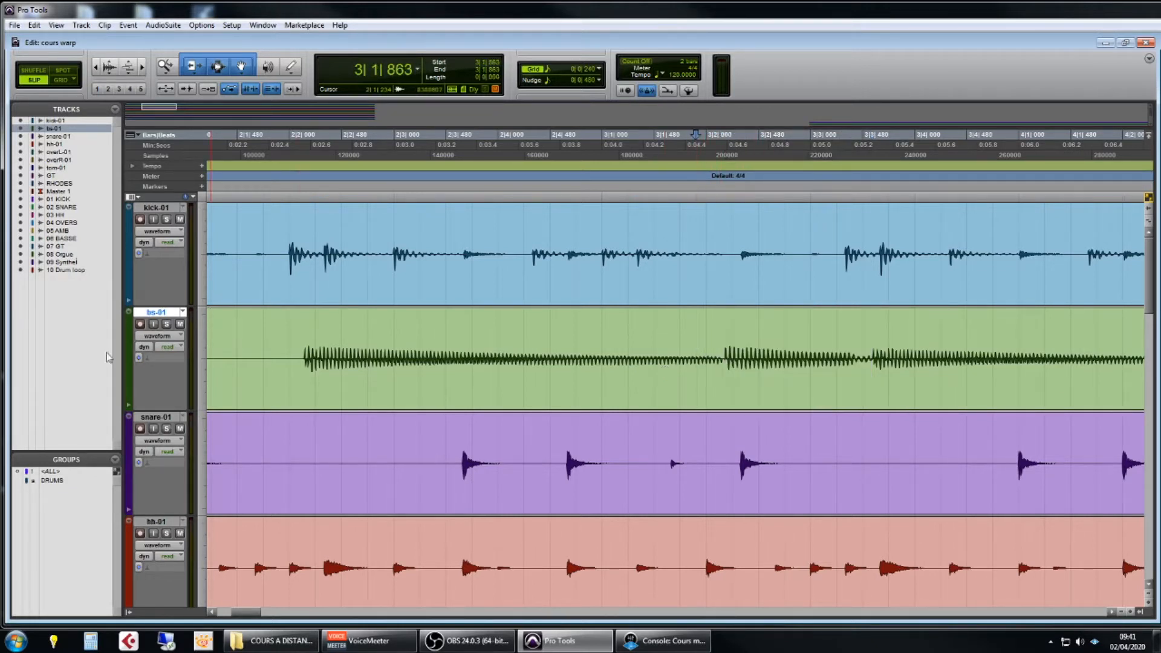
- Enable Monophonic Elastic Audio on the bs-01 track and switch its track view to warp
click(158, 361)
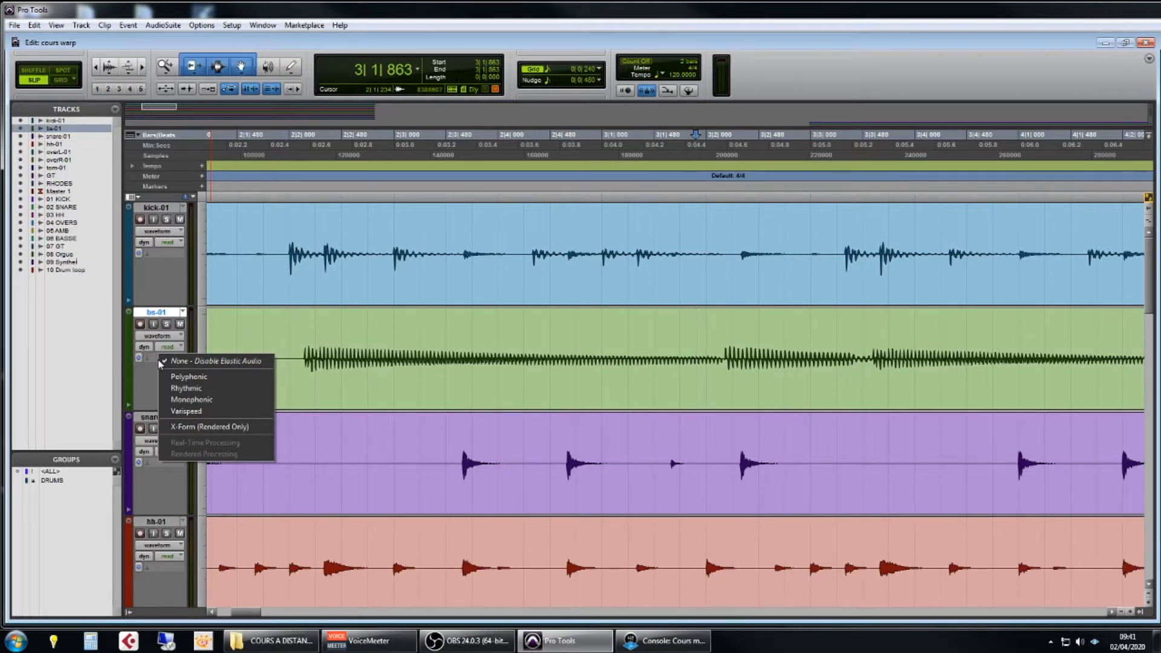
click(220, 404)
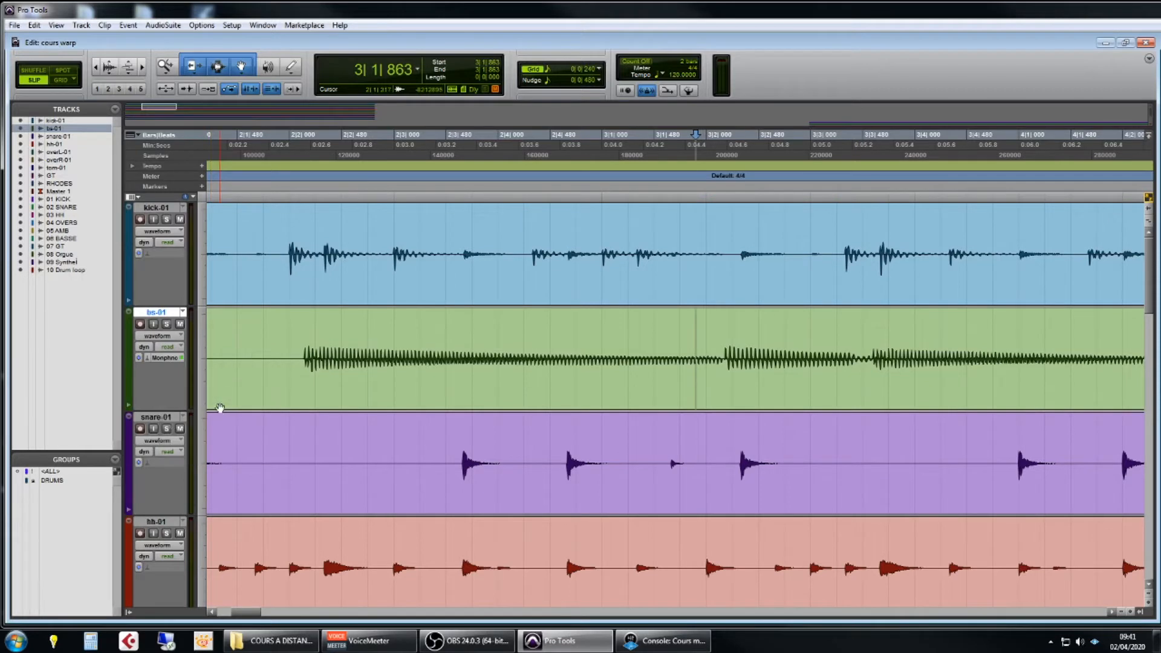
click(172, 339)
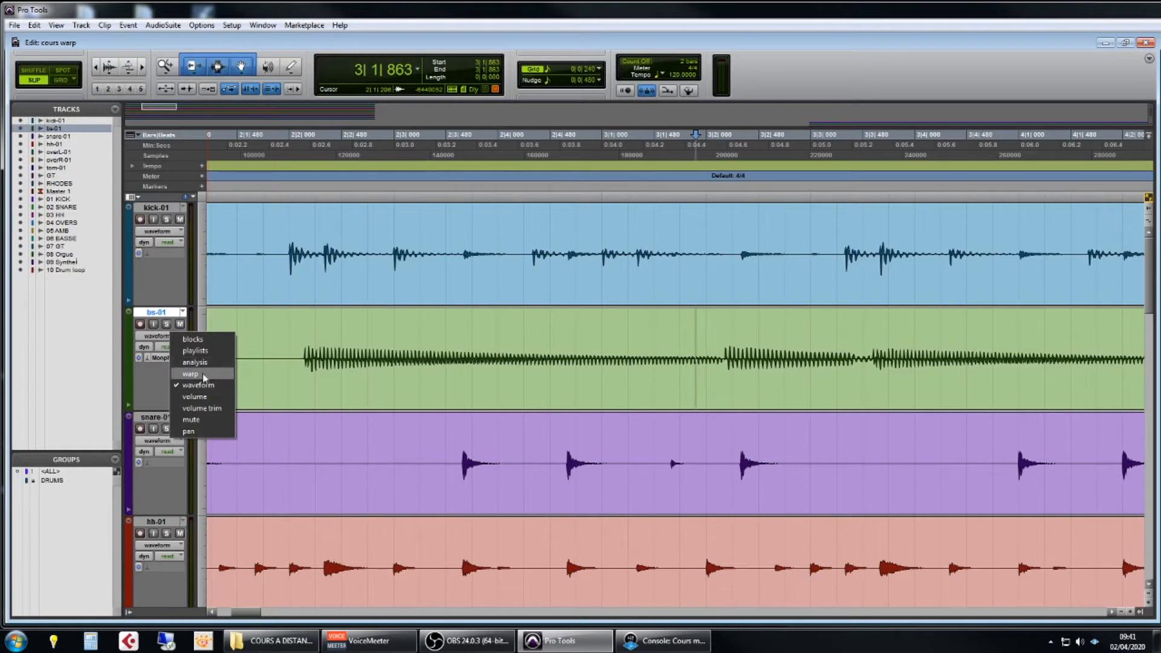
click(152, 337)
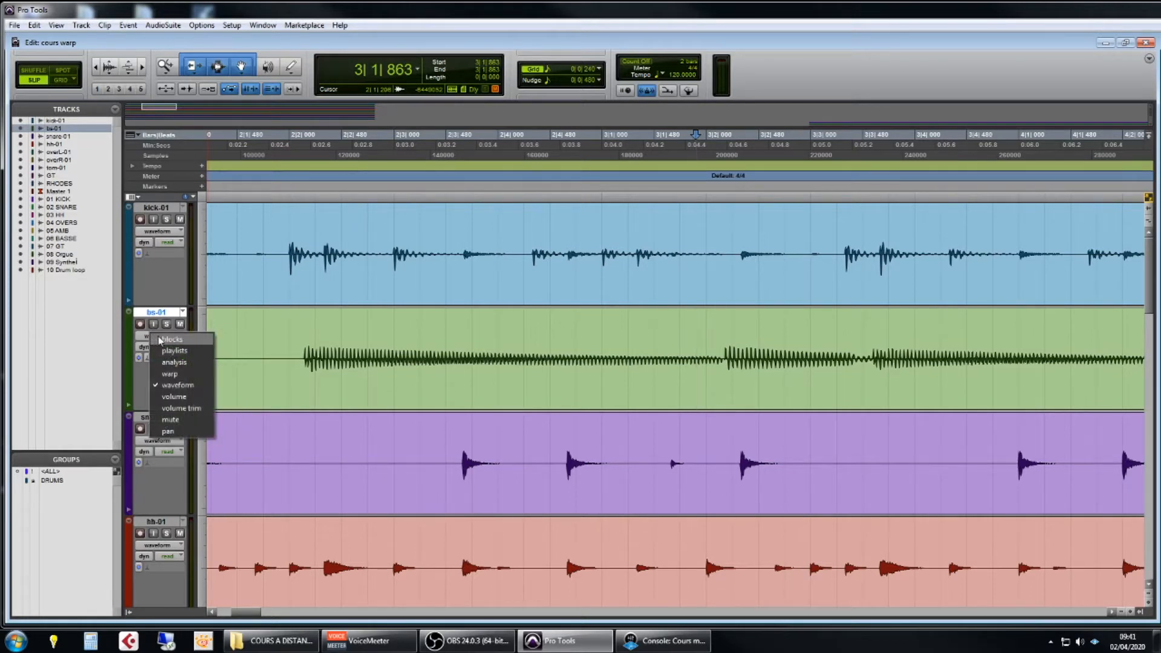
click(173, 376)
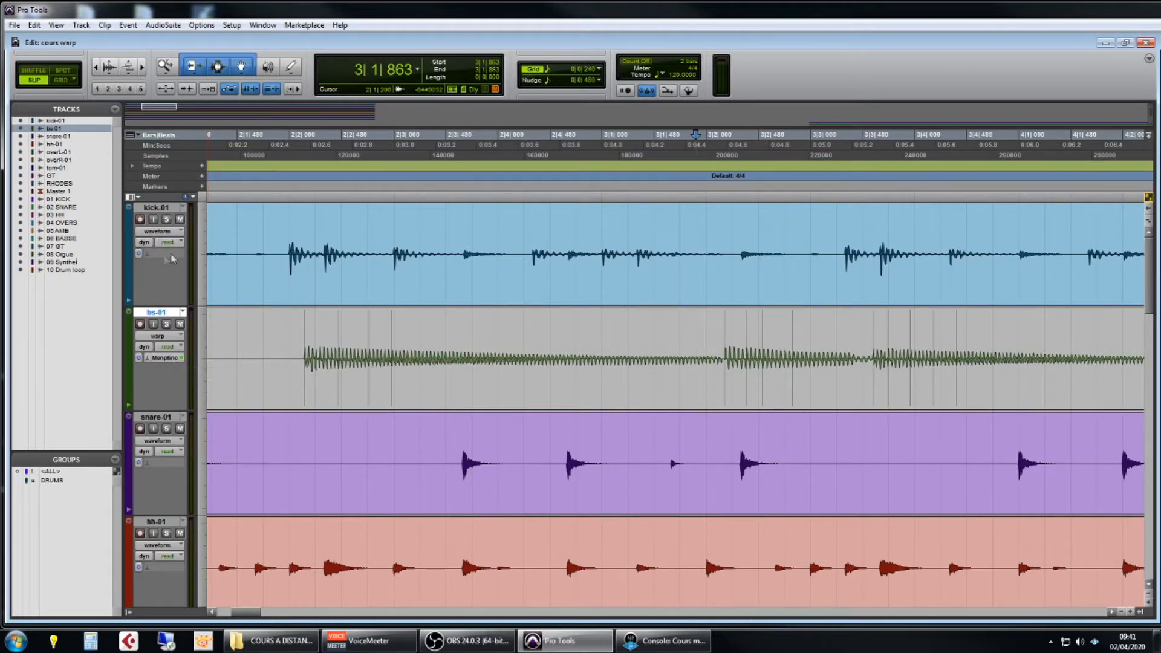
click(171, 235)
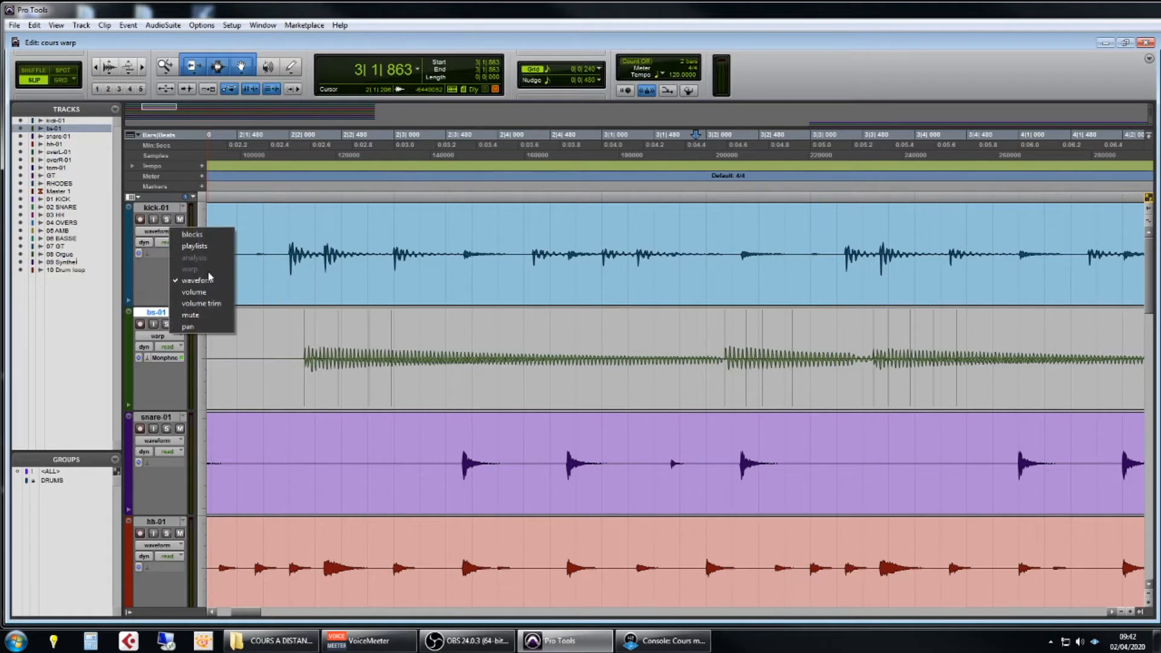
click(145, 273)
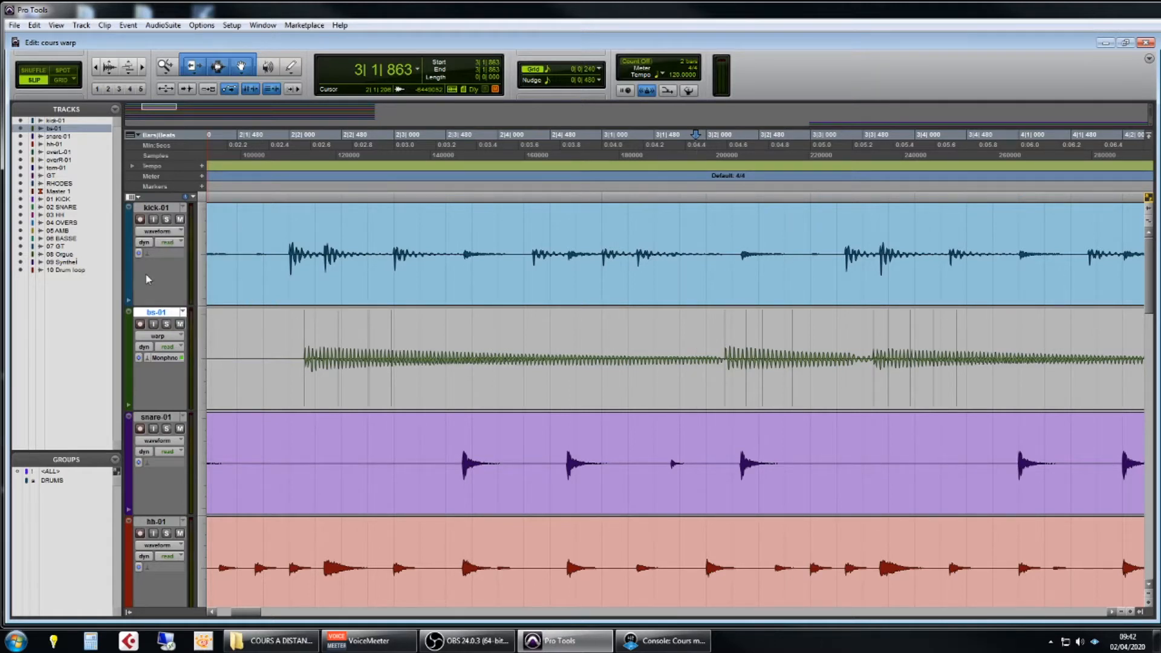
- Try to shift the second bass note later in time without any anchoring warp markers, and undo it
click(706, 335)
drag(724, 381, 752, 379)
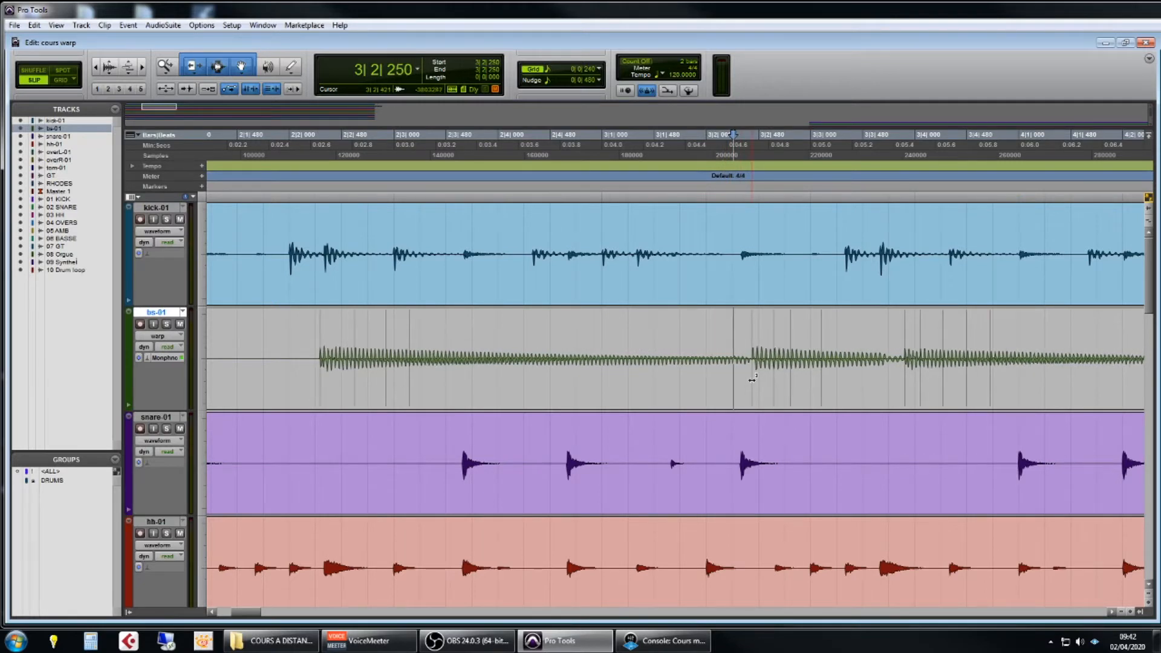
key(ctrl+z)
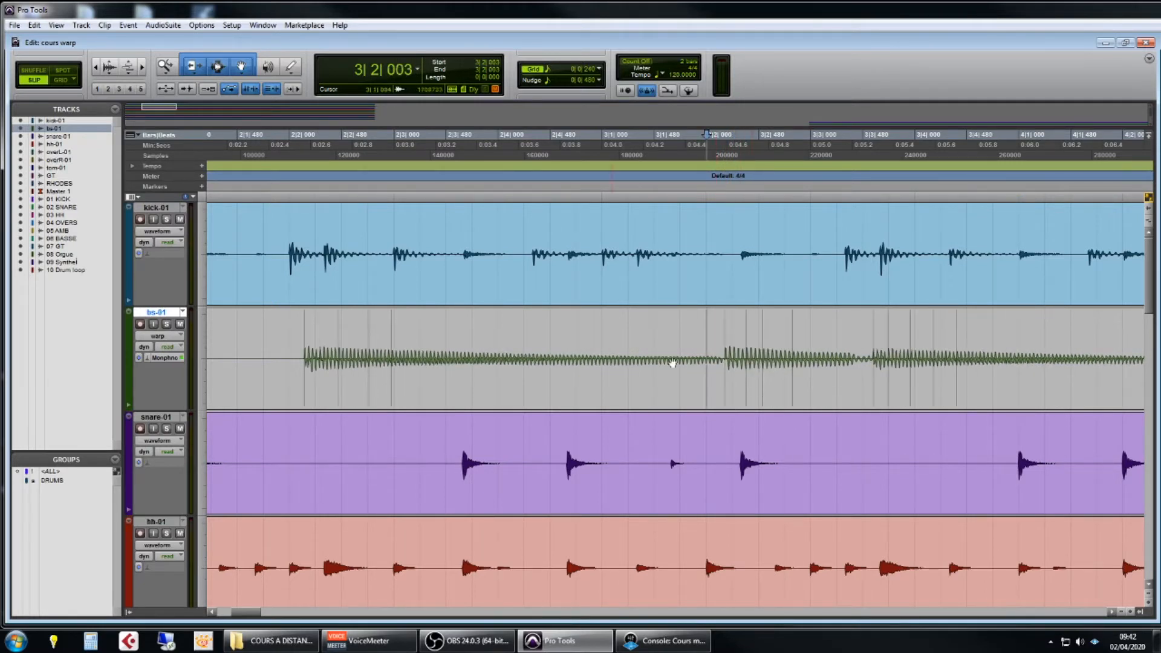
- Anchor the first and third bass notes with warp markers and warp the second note's start onto the snare hit
double_click(304, 389)
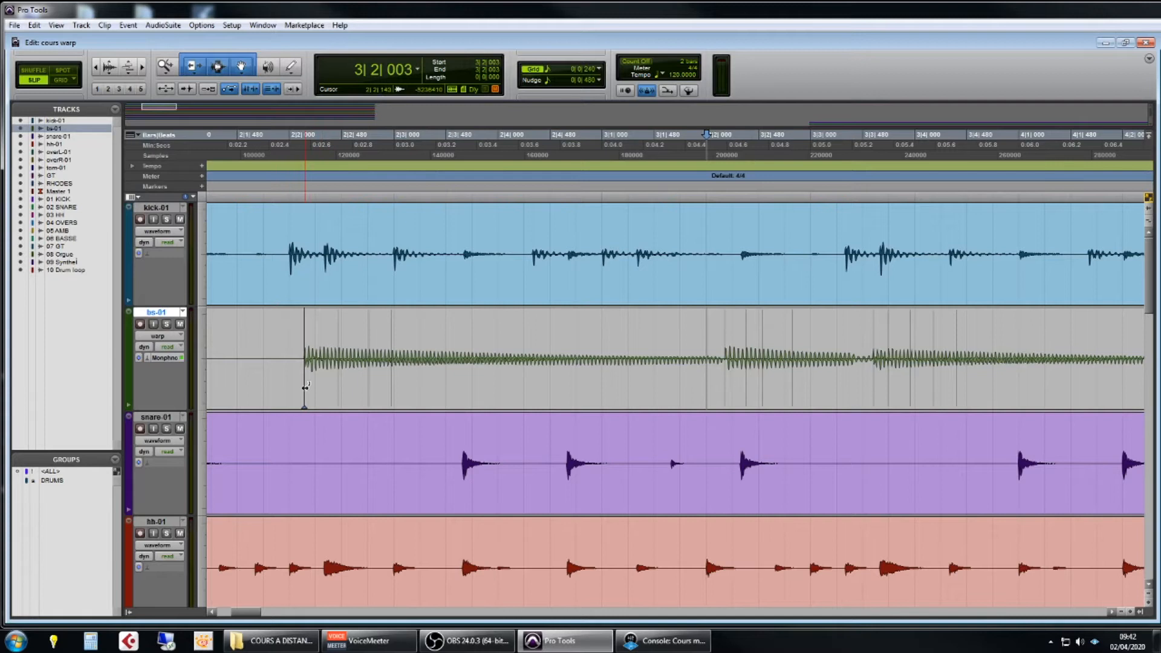
double_click(873, 382)
drag(726, 383, 738, 380)
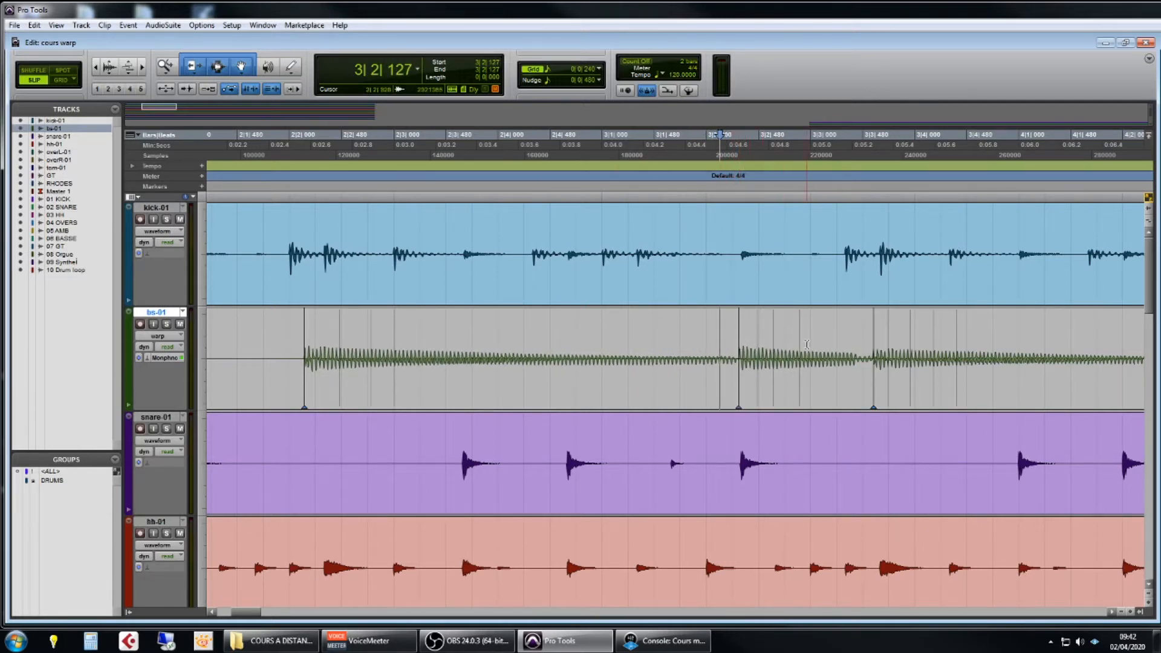
drag(738, 382, 739, 383)
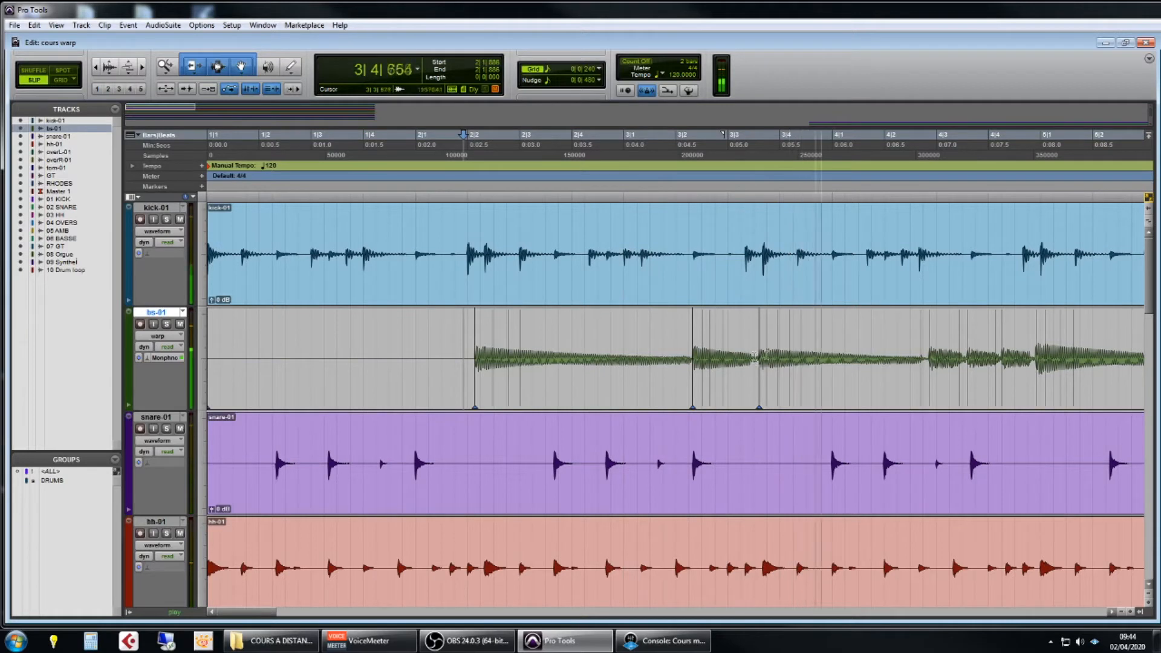
key(space)
- Compare the bass timing without and with the warp by undoing it, playing, restoring it and playing again
drag(837, 363, 403, 377)
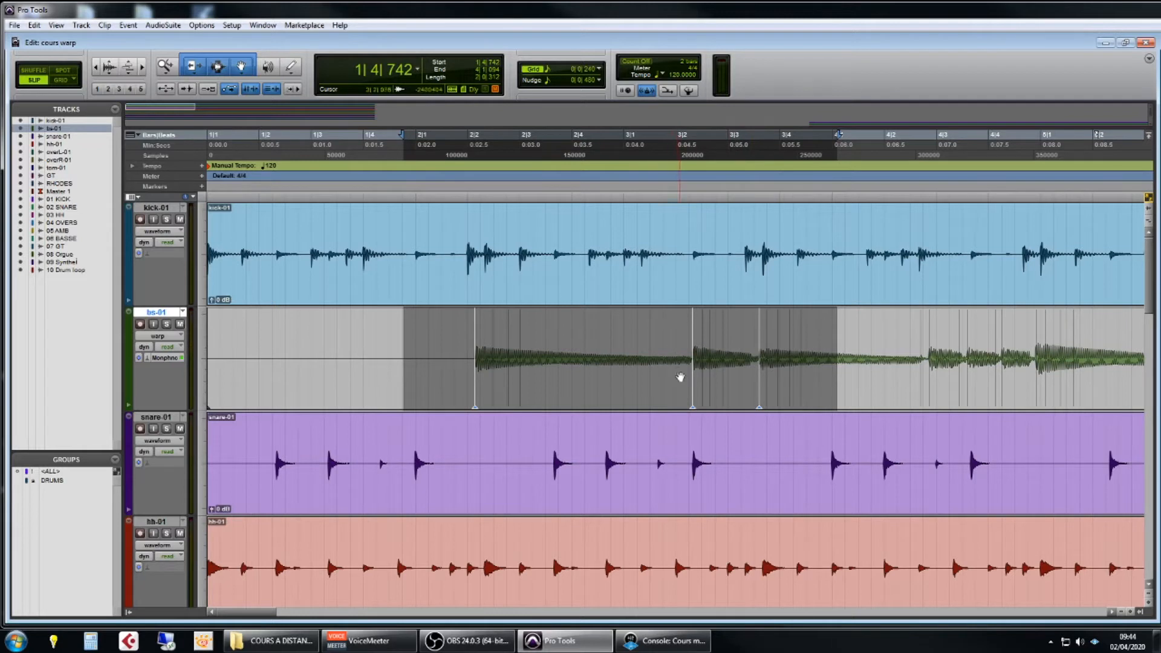
key(ctrl+z)
click(465, 340)
key(space)
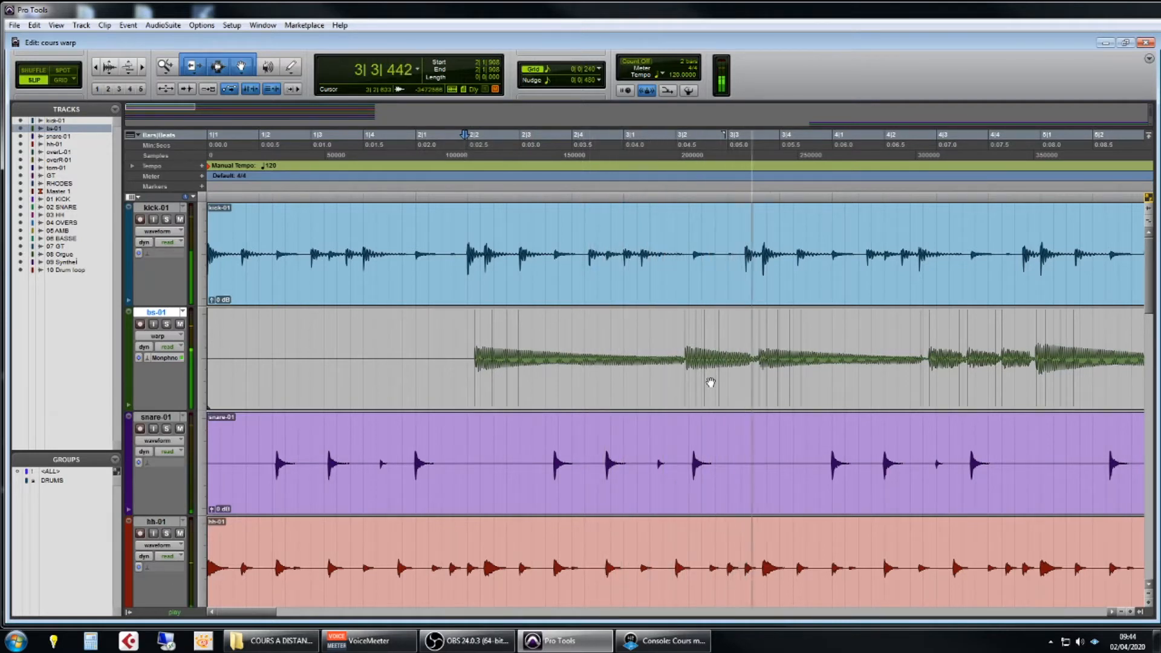
key(space)
key(ctrl+shift+z)
click(642, 353)
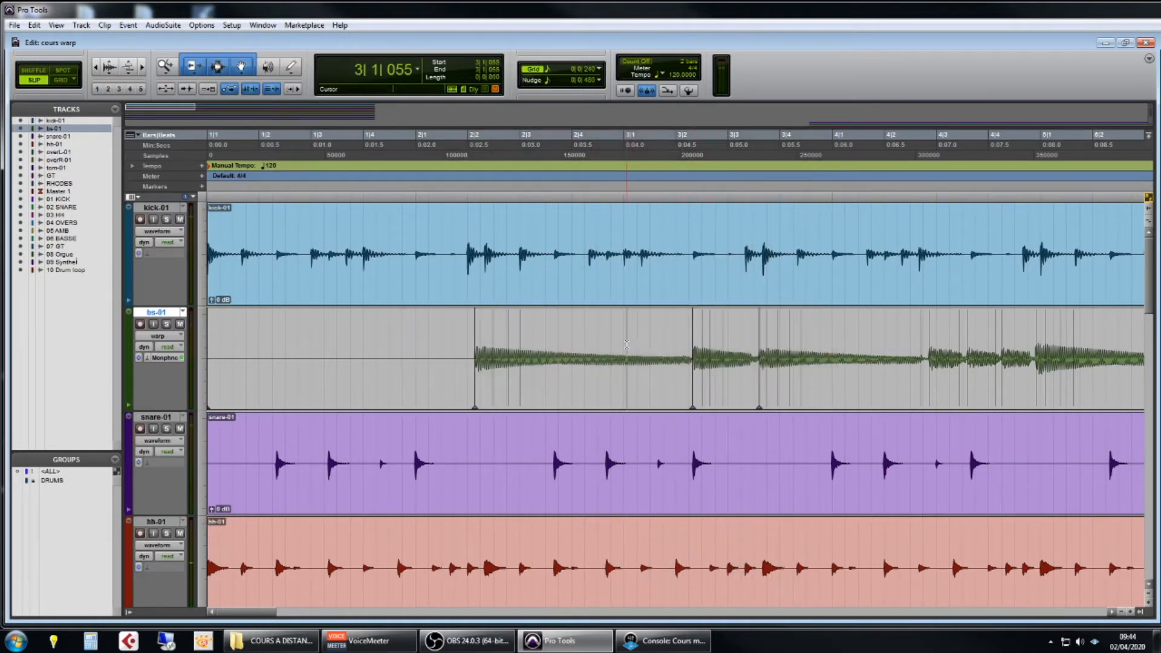
key(space)
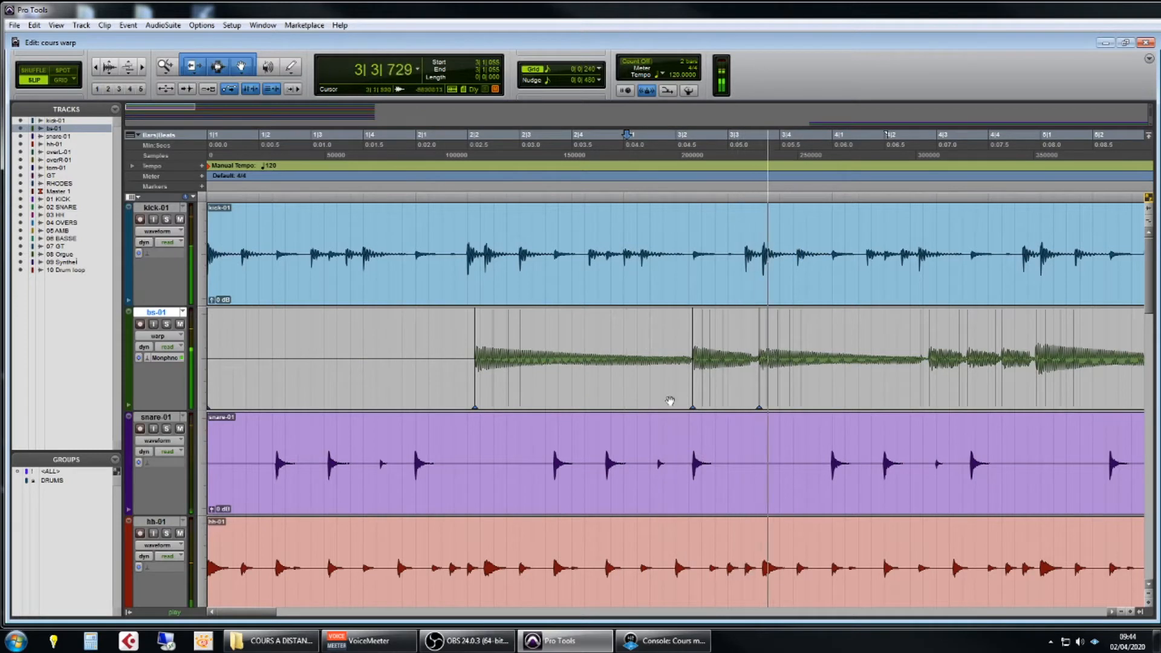
key(space)
- Solo the bs-01 track and play it from the first bass note to hear the warped audio alone
click(470, 329)
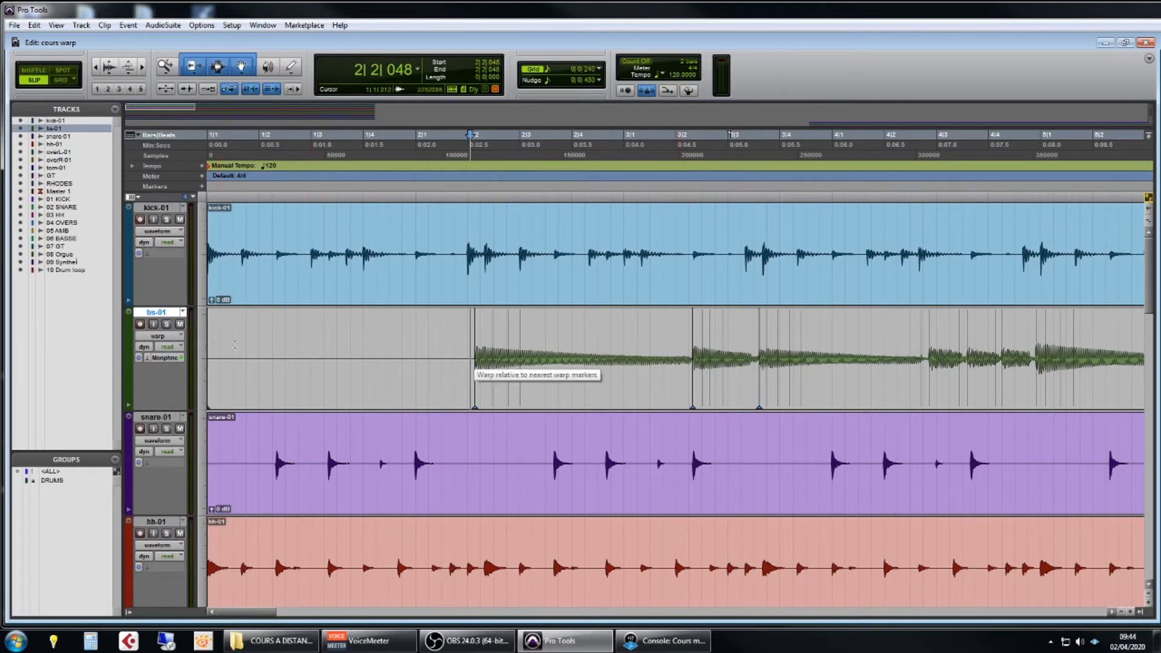
click(167, 324)
key(space)
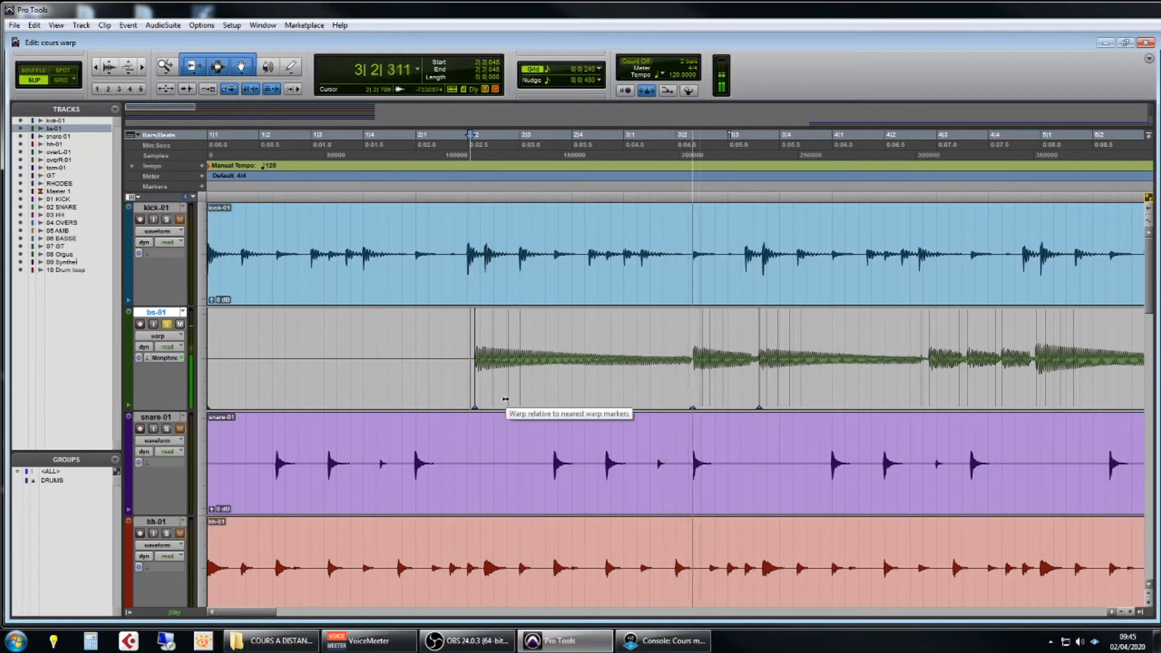
key(space)
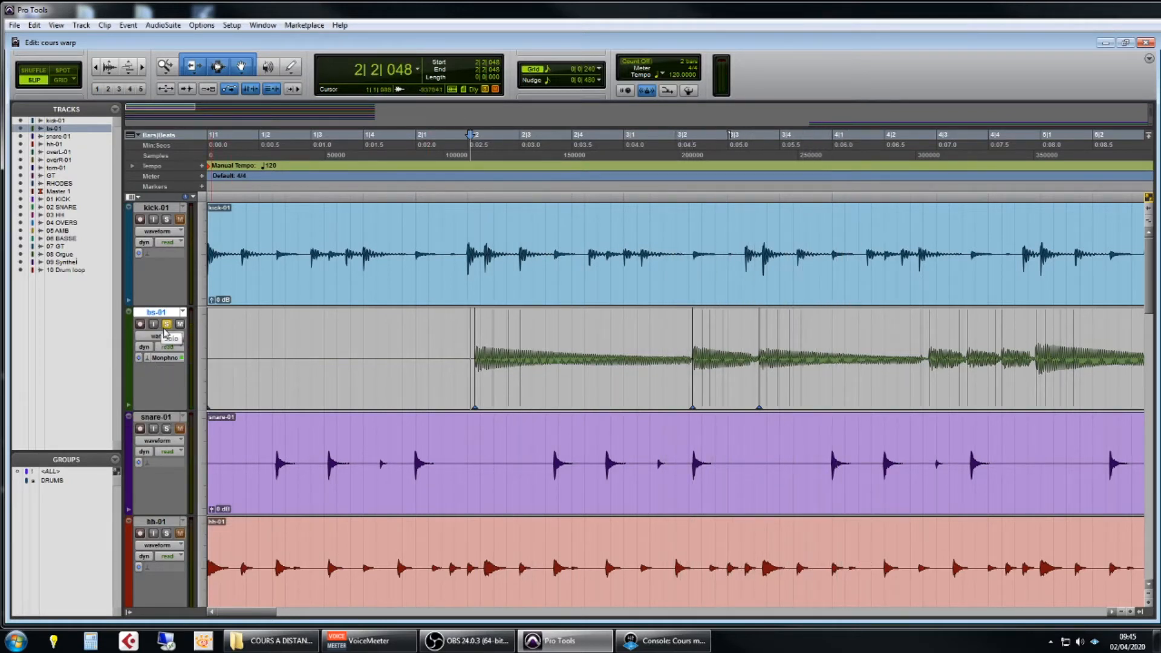
- Add a warp marker just before the fourth bass note, stretch the third note's marker close to it, and pull the second note's back to about 2|4
click(921, 389)
drag(759, 385, 903, 384)
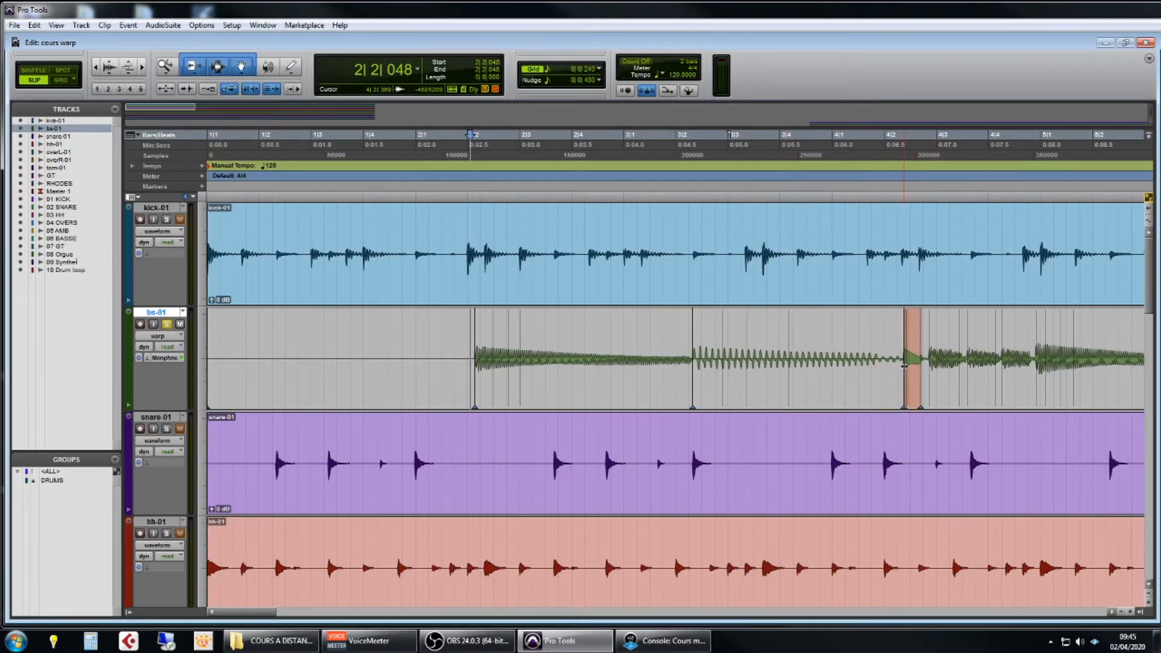
mouse_move(692, 389)
mouse_down()
mouse_move(478, 393)
mouse_move(579, 397)
mouse_up()
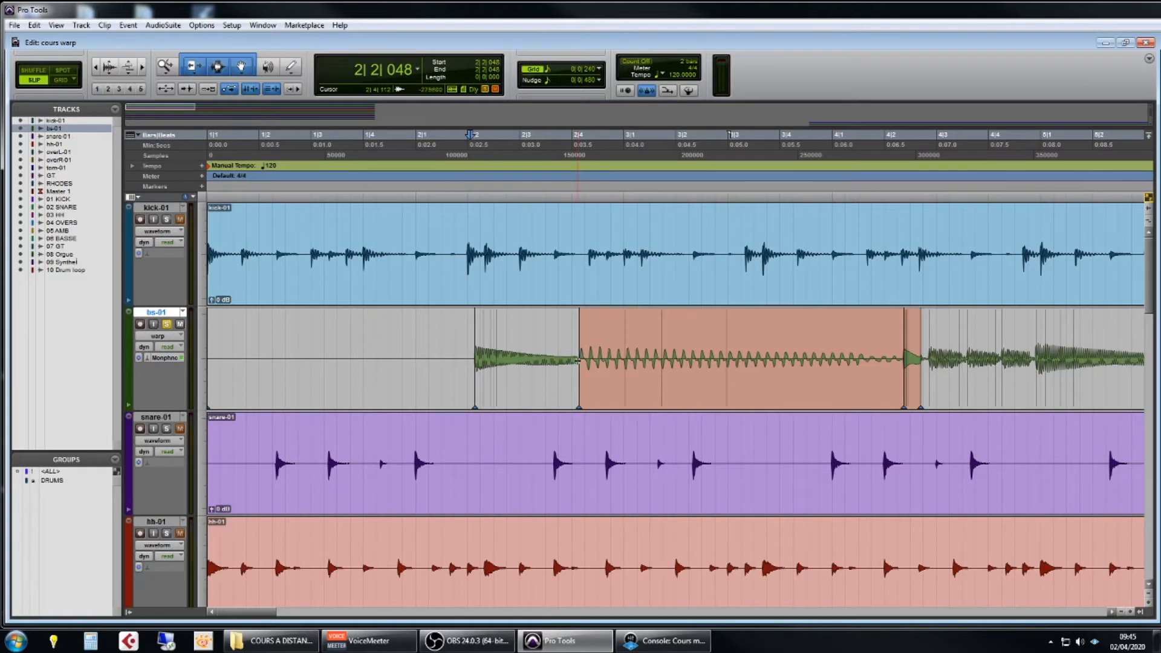
- Play the soloed bass from just before the first note to hear the extreme stretching
click(447, 327)
click(469, 331)
key(space)
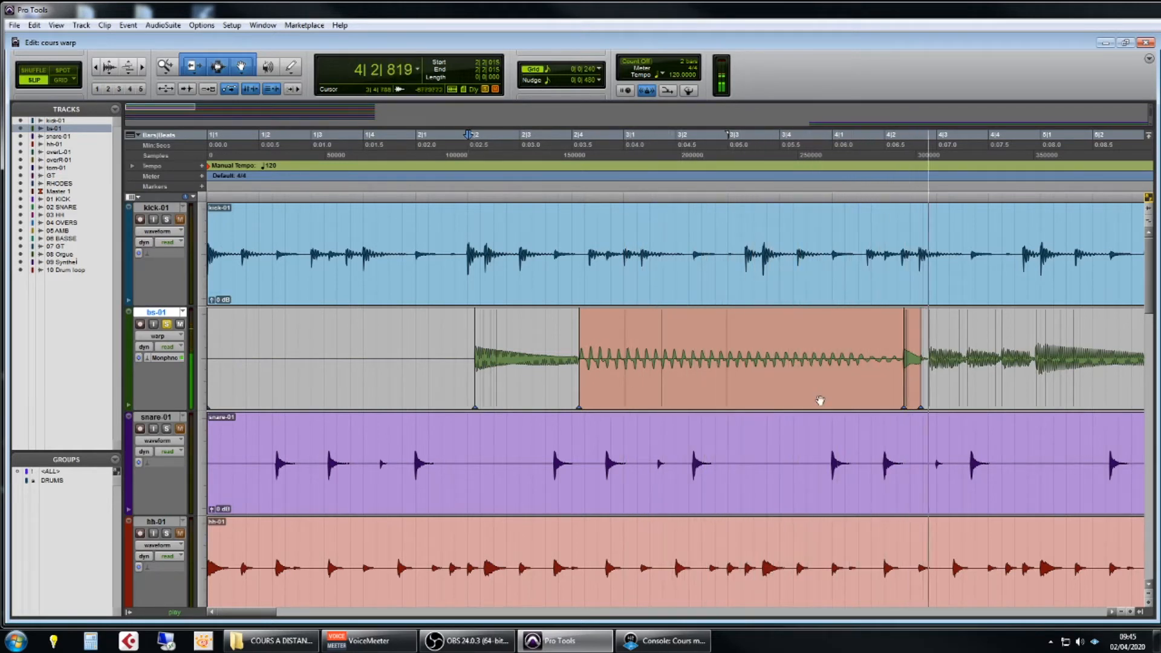
key(space)
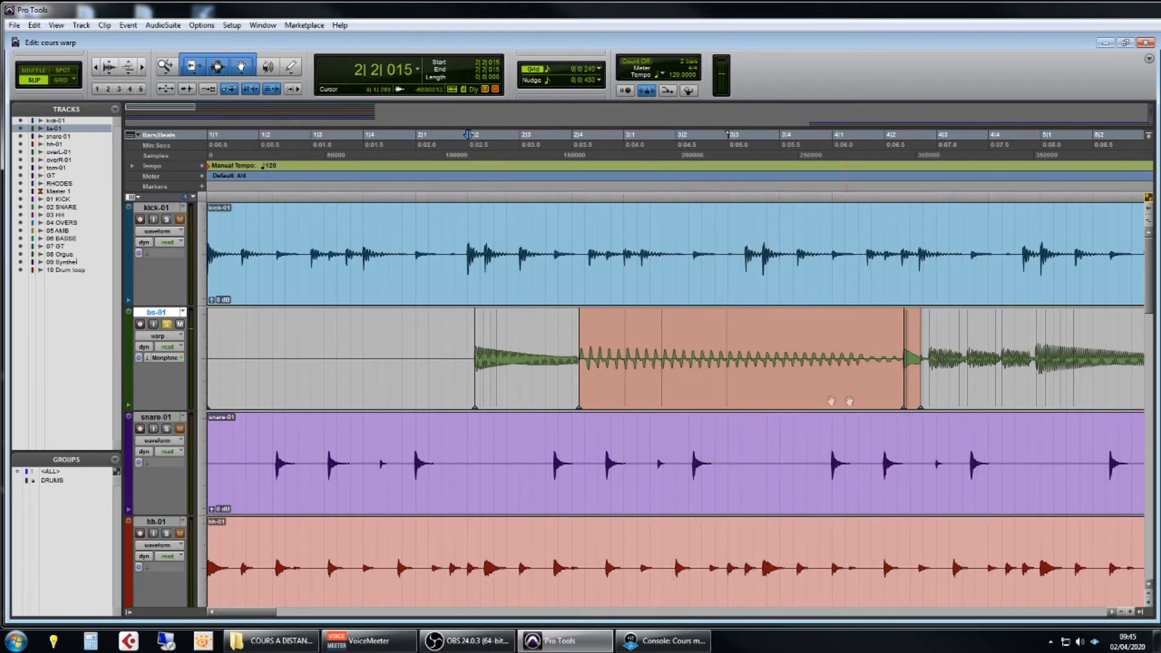
- Undo the extreme warp stretches on the bs-01 track and show its list of Elastic Audio algorithms
key(ctrl+z)
key(ctrl+z)
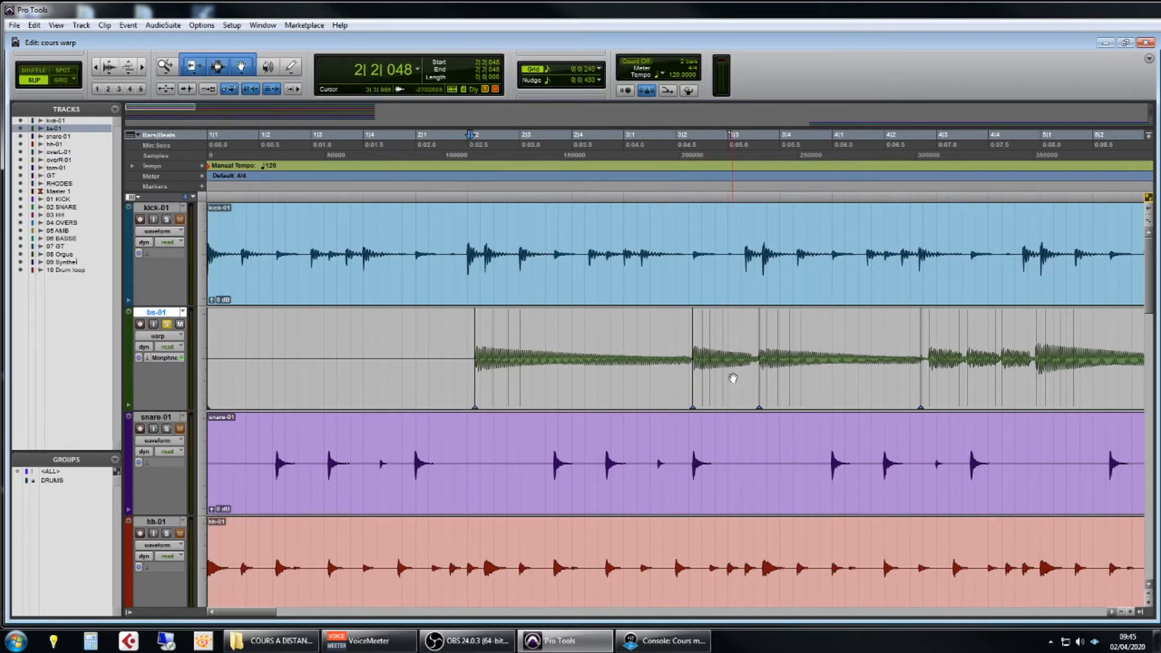
key(r)
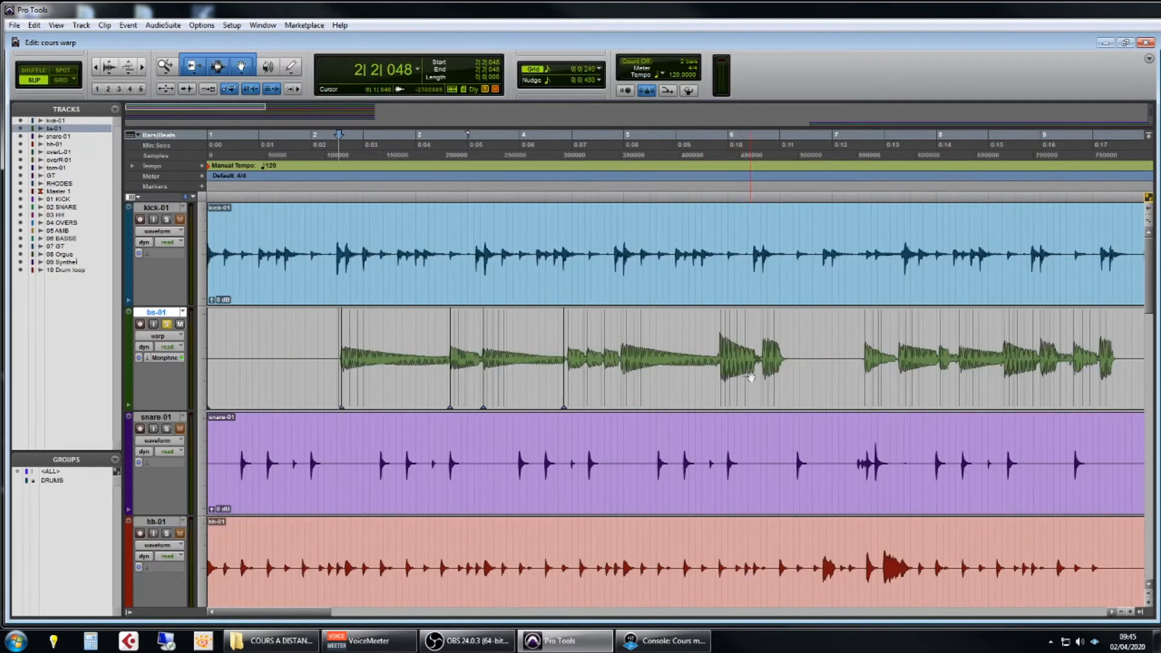
click(547, 337)
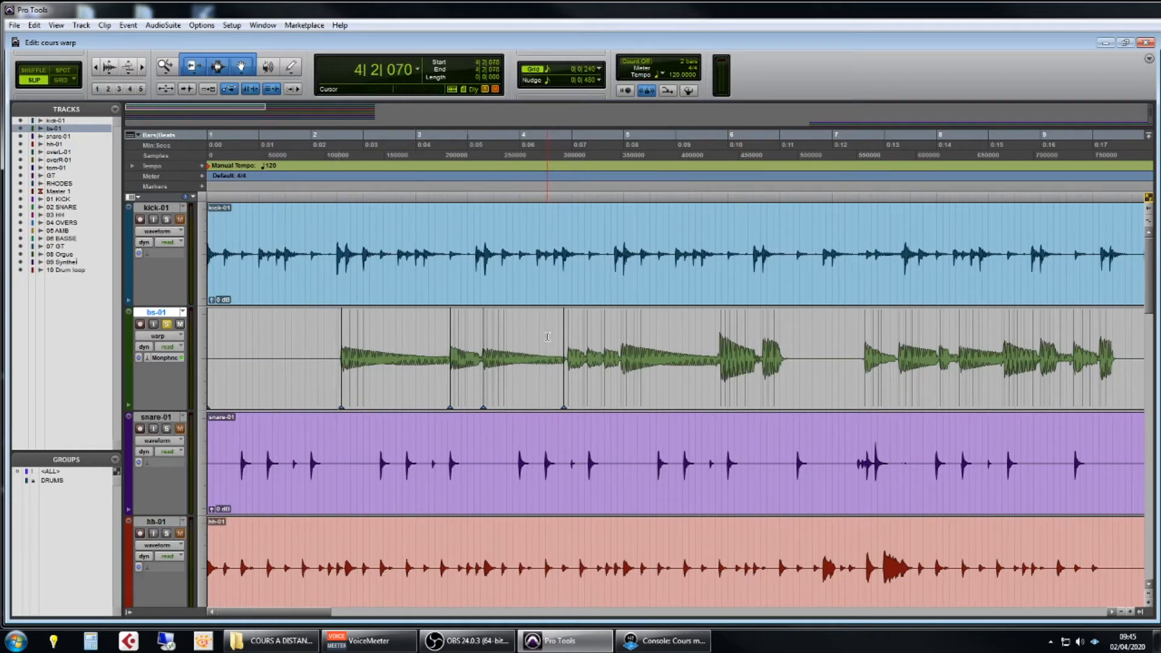
click(439, 337)
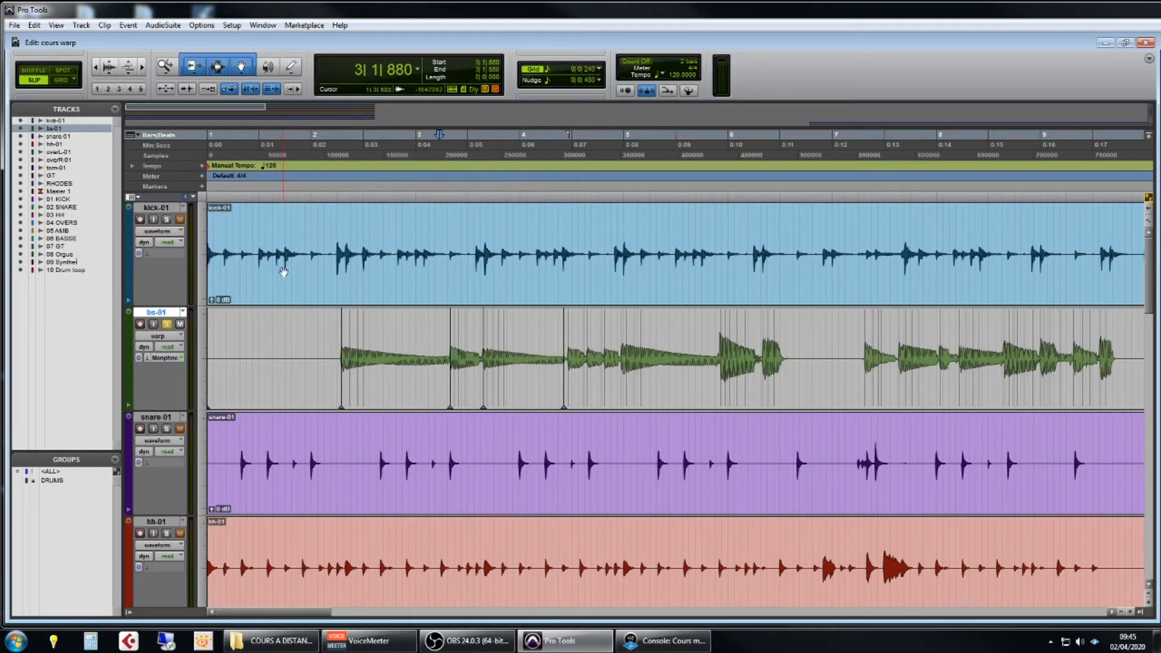
click(147, 359)
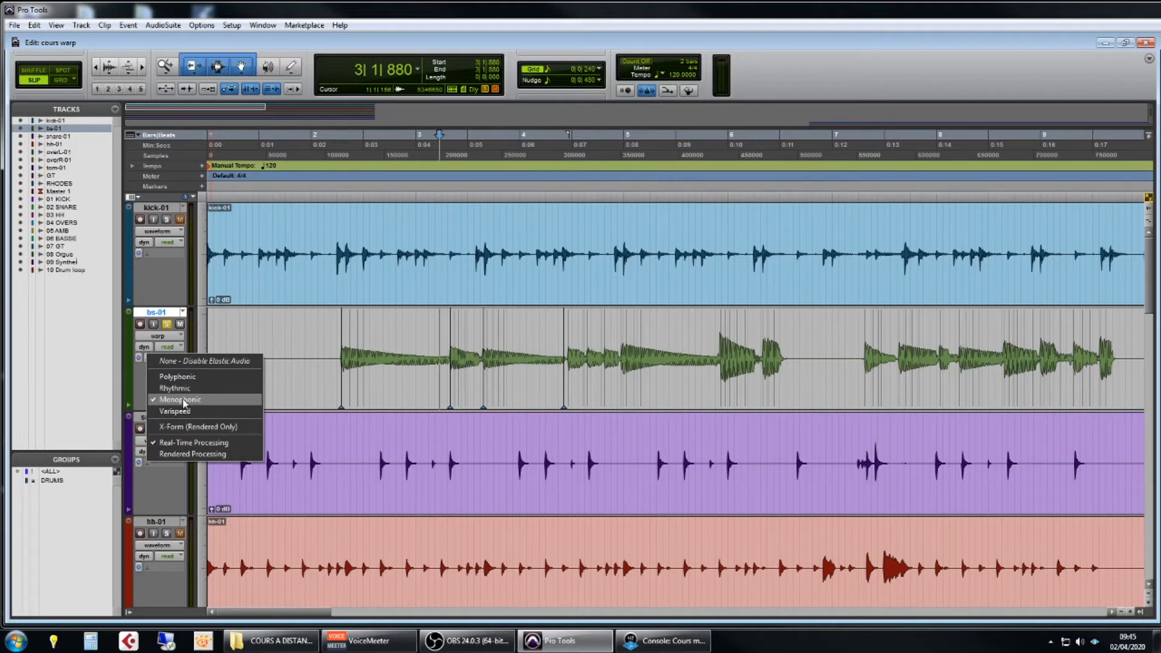
click(391, 358)
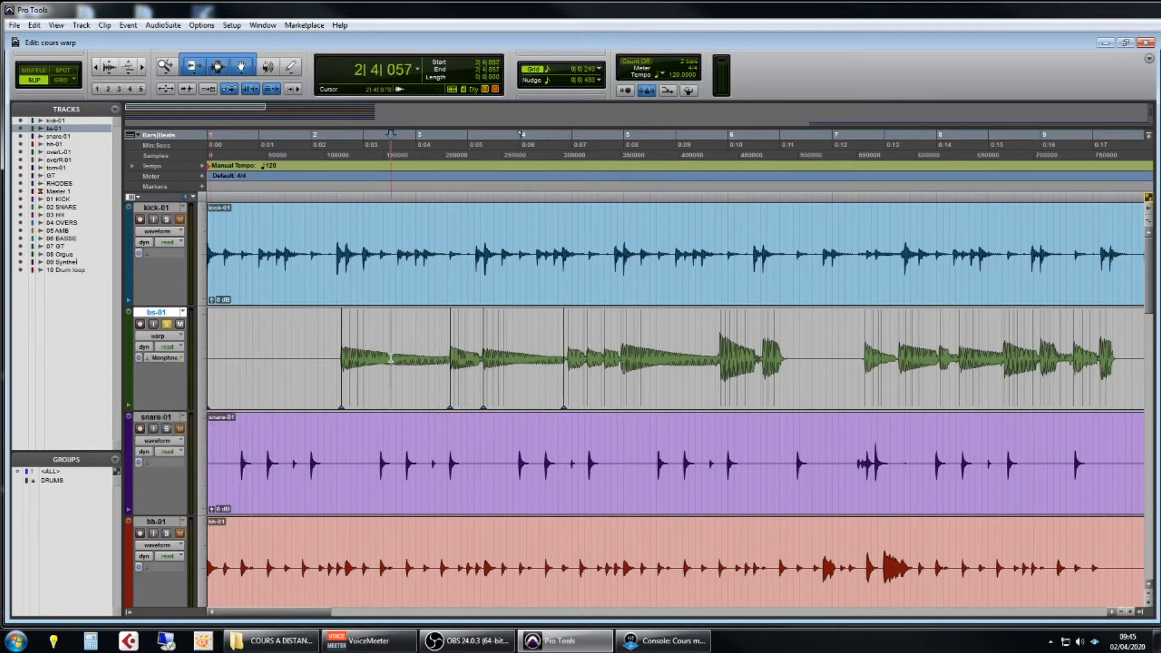
- Solo the RHODES track and play it from just before its first chord
scroll(284, 399, down, 3)
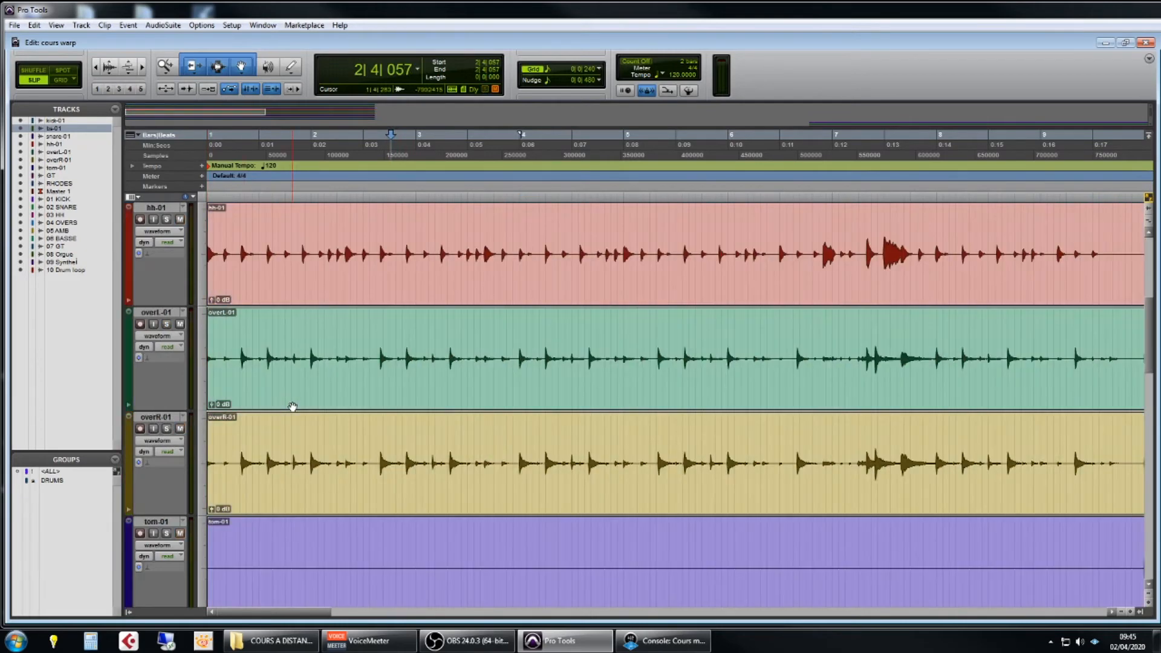
scroll(292, 406, down, 3)
click(167, 429)
click(341, 441)
key(space)
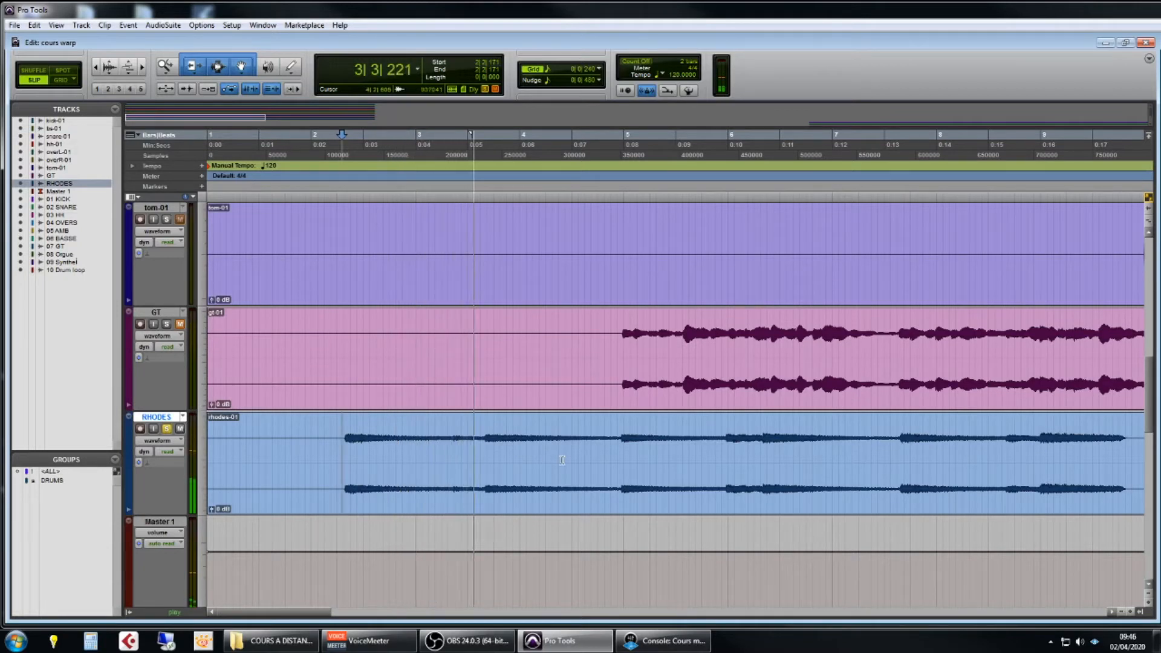
key(space)
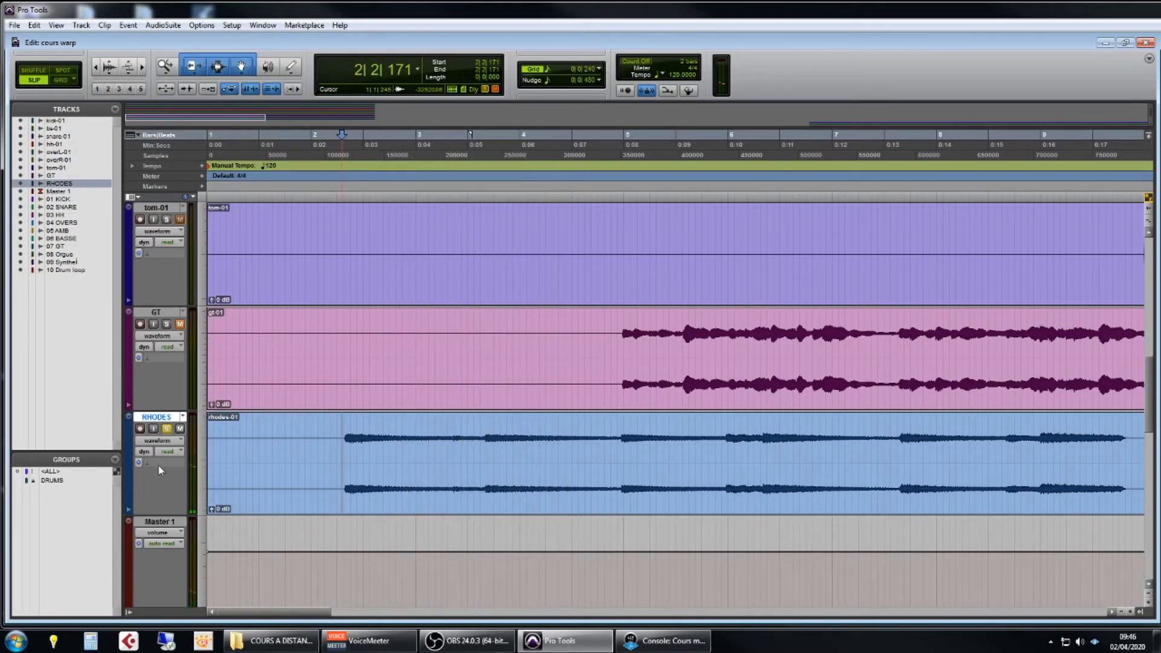
- Enable Elastic Audio on the RHODES track with the Polyphonic algorithm and switch its track view to warp
click(158, 464)
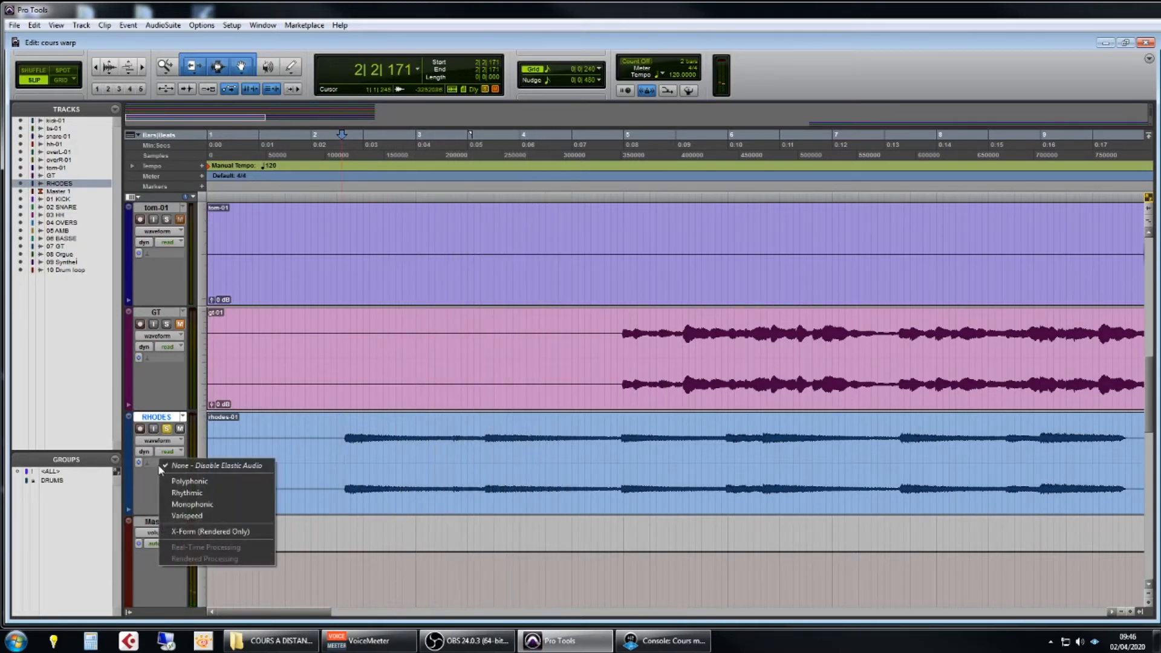
click(203, 487)
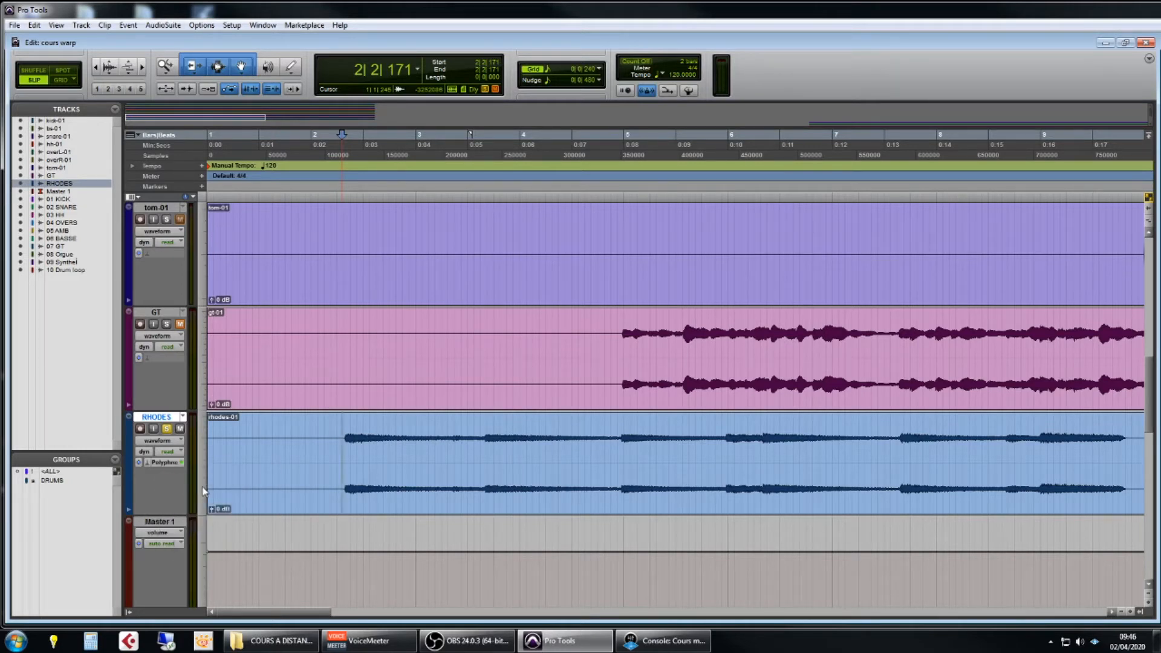
click(160, 438)
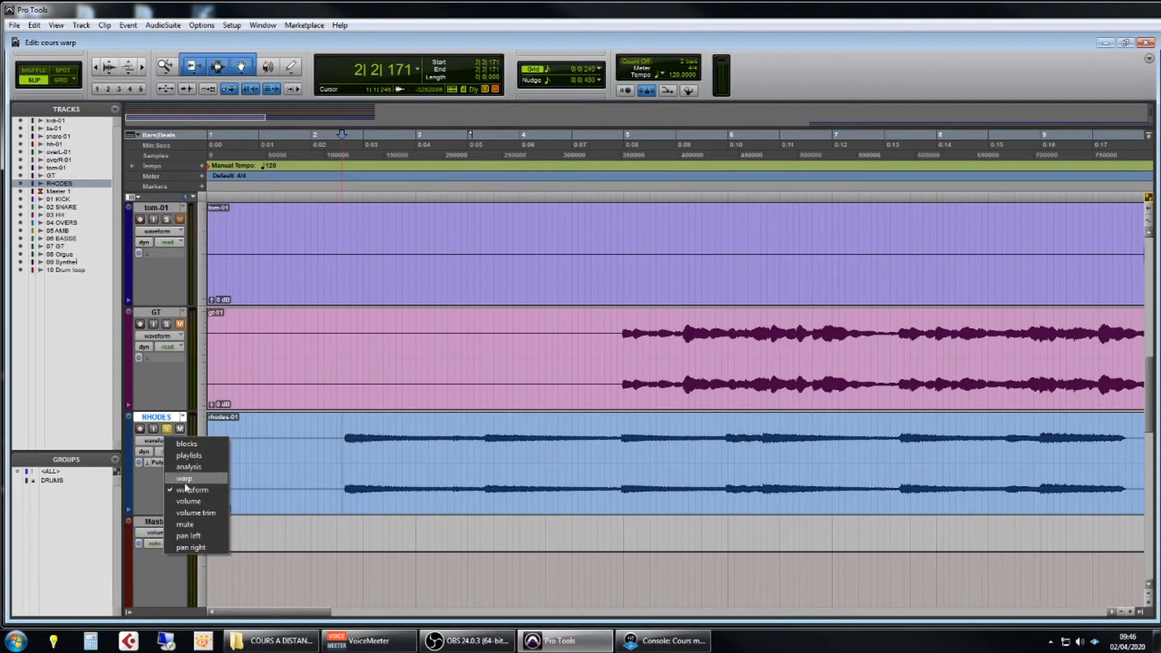
click(221, 489)
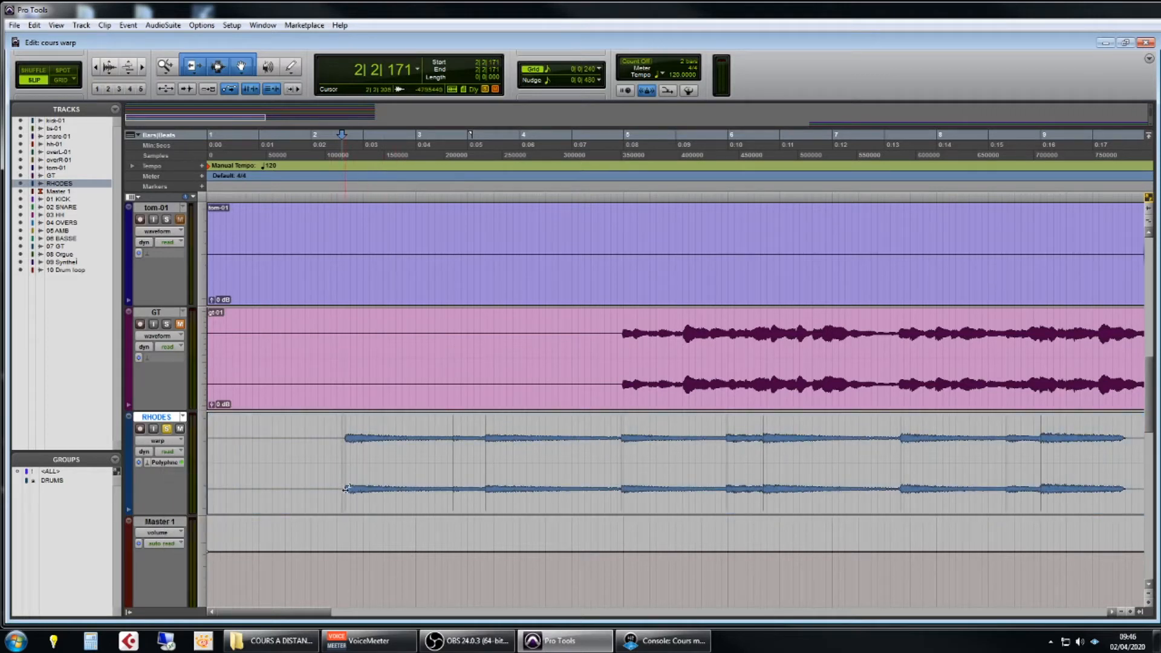
- Add warp markers on the first RHODES notes, pull the second note's back to shortly before bar 3, and play the result
double_click(486, 489)
double_click(621, 487)
double_click(452, 489)
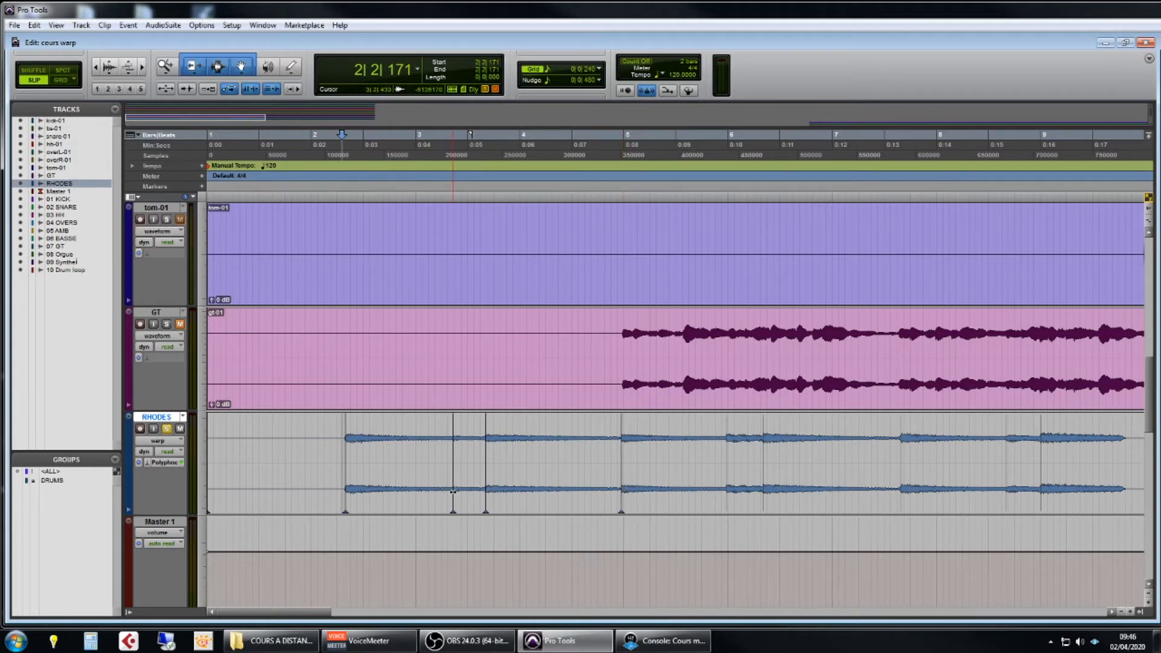
drag(452, 489, 406, 498)
key(space)
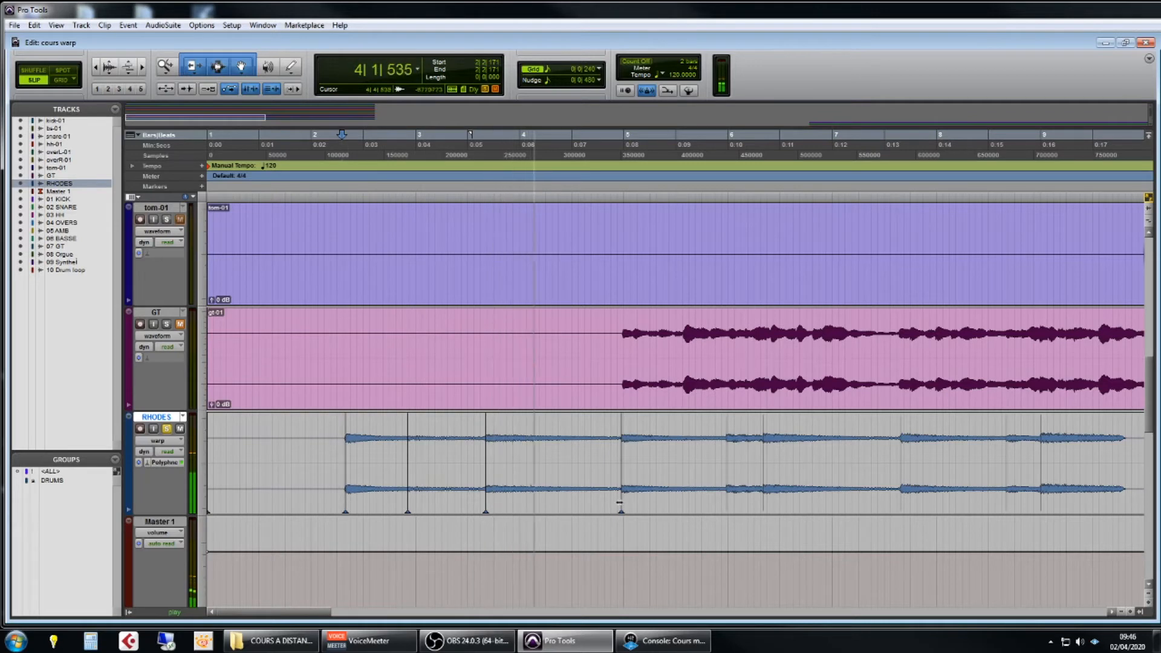
key(space)
- Pin the RHODES chord near bar 6 with a warp marker, pull the bar 5 chord back to about 4|2, and play the stretch
double_click(728, 487)
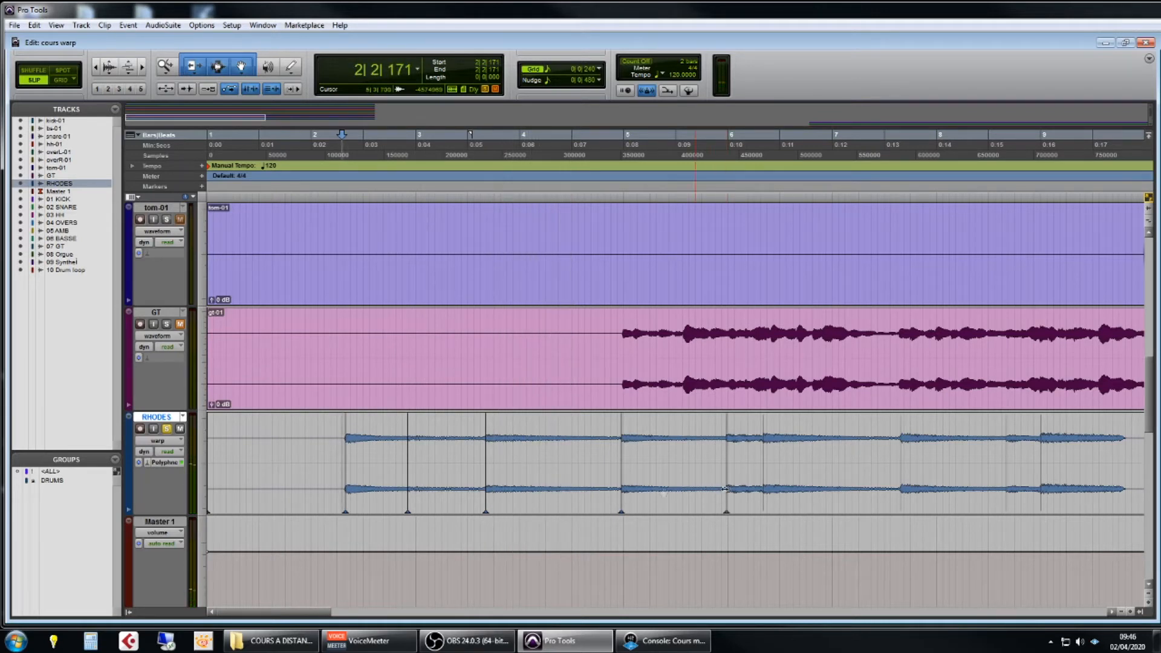
mouse_move(621, 489)
mouse_down()
mouse_move(533, 492)
mouse_move(544, 494)
mouse_up()
click(479, 427)
key(space)
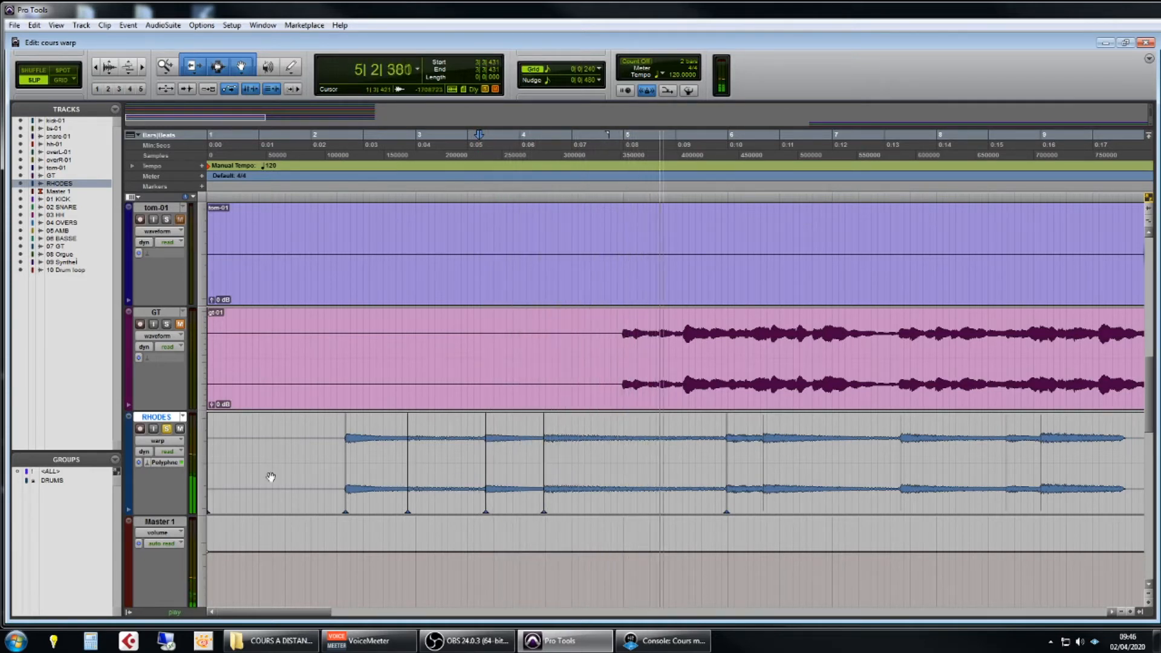
key(space)
- Switch the RHODES Elastic Audio algorithm to Monophonic and play from just before the first chord
click(372, 435)
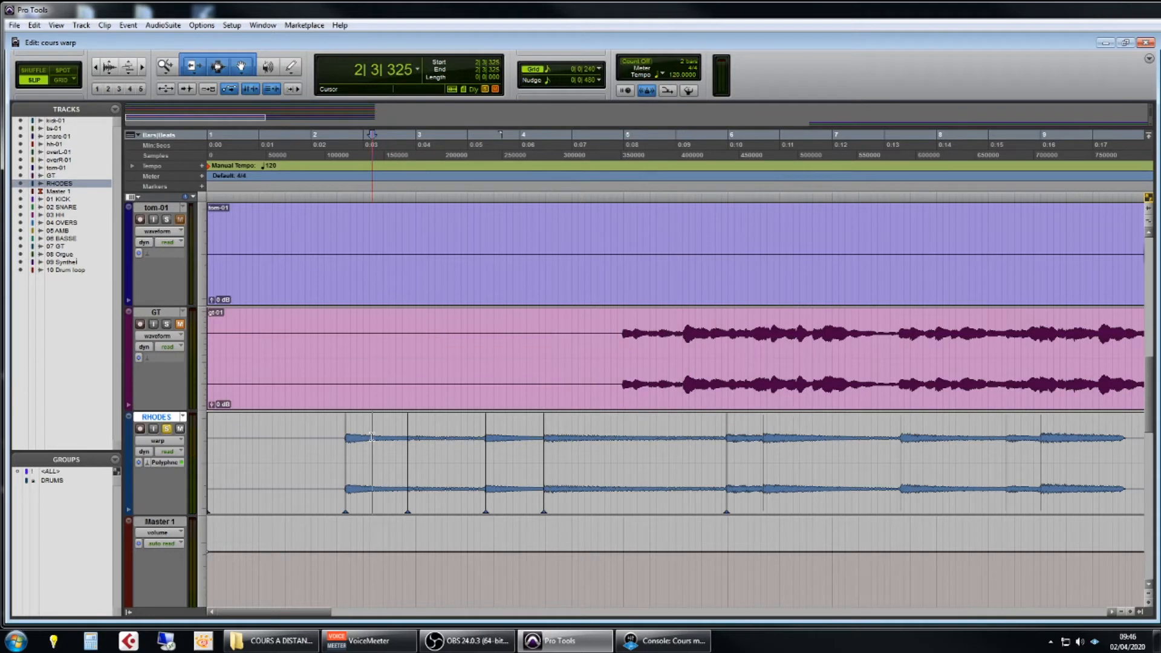
click(146, 463)
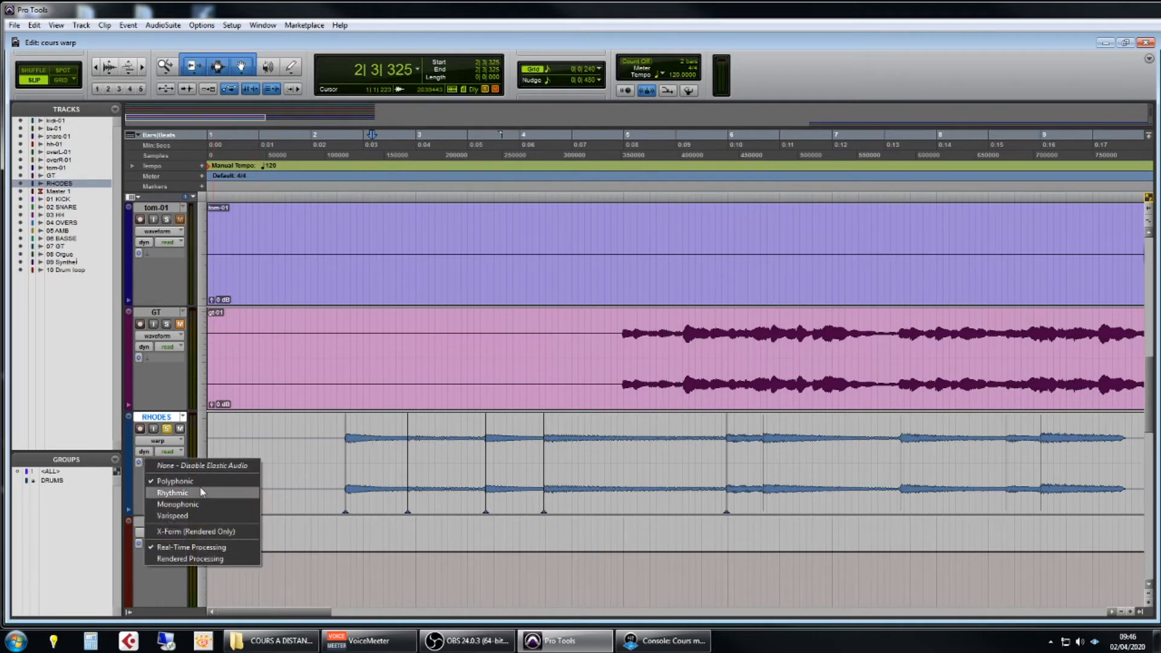
click(181, 504)
click(339, 453)
key(space)
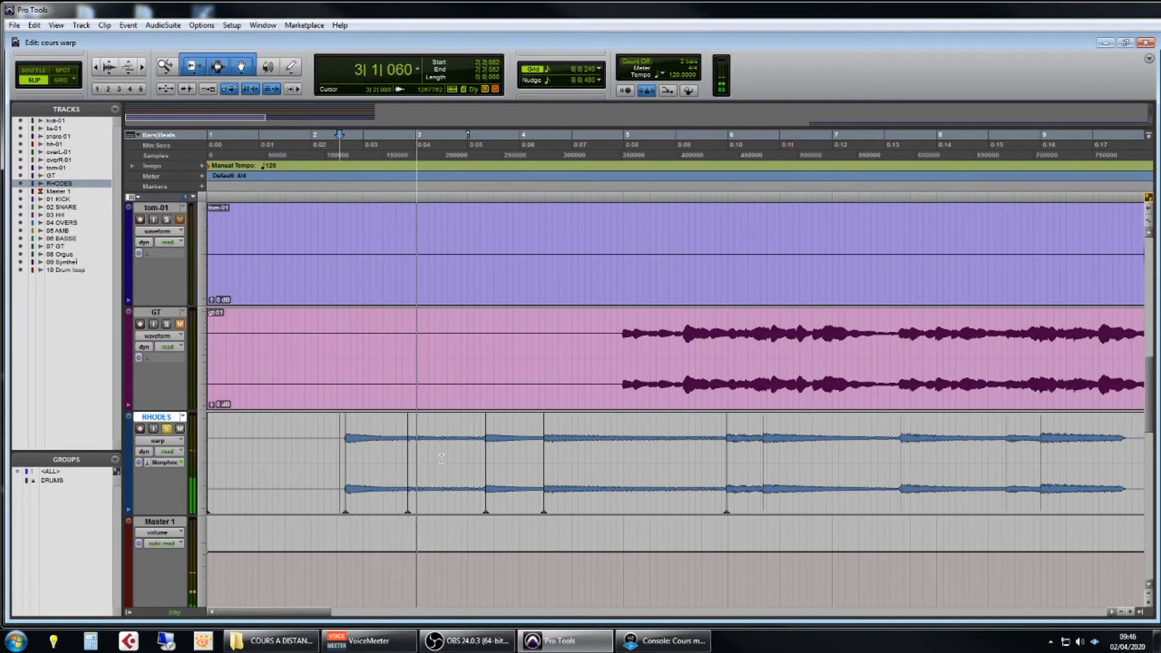
key(space)
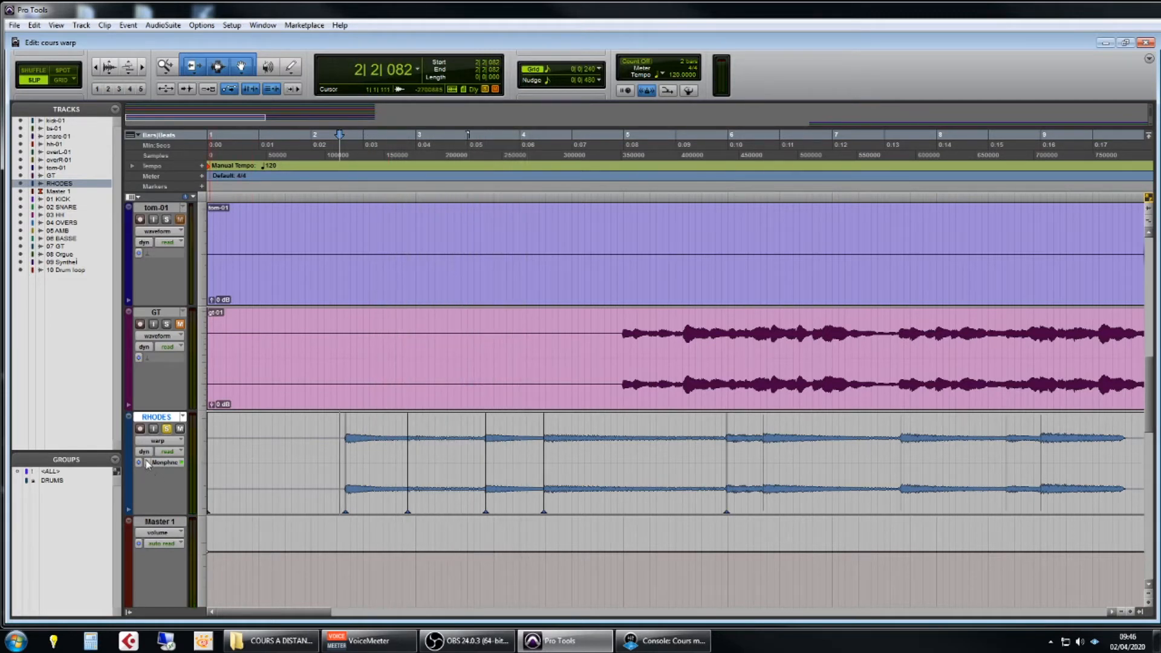
- Set RHODES back to Polyphonic, and try moving the warp marker before bar 3 slightly later, undoing the move
click(147, 463)
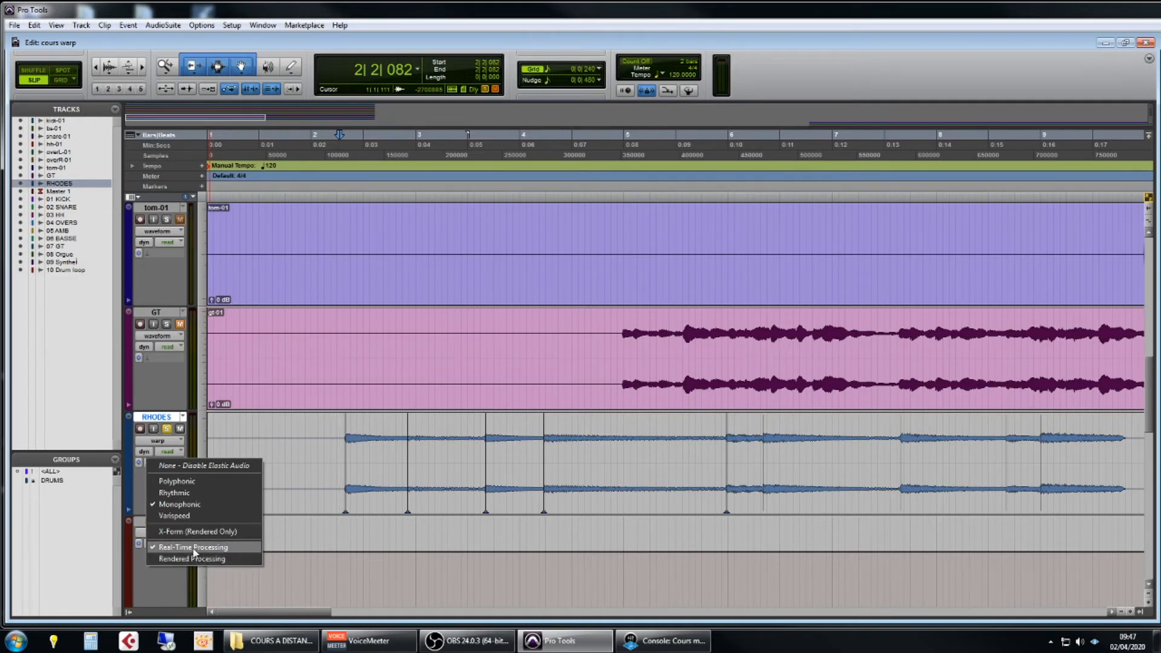
click(177, 480)
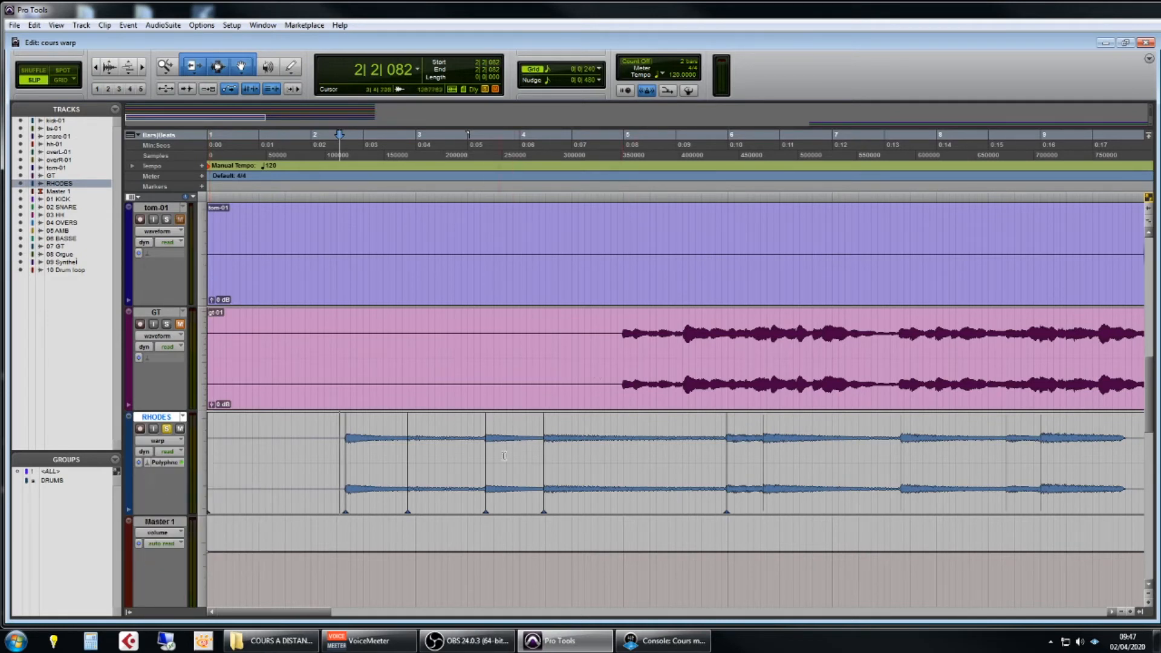
drag(407, 497, 425, 494)
key(ctrl+z)
- Switch the RHODES Elastic Audio algorithm to X-Form (Rendered Only) and open the Task Manager to follow the rendering
click(146, 466)
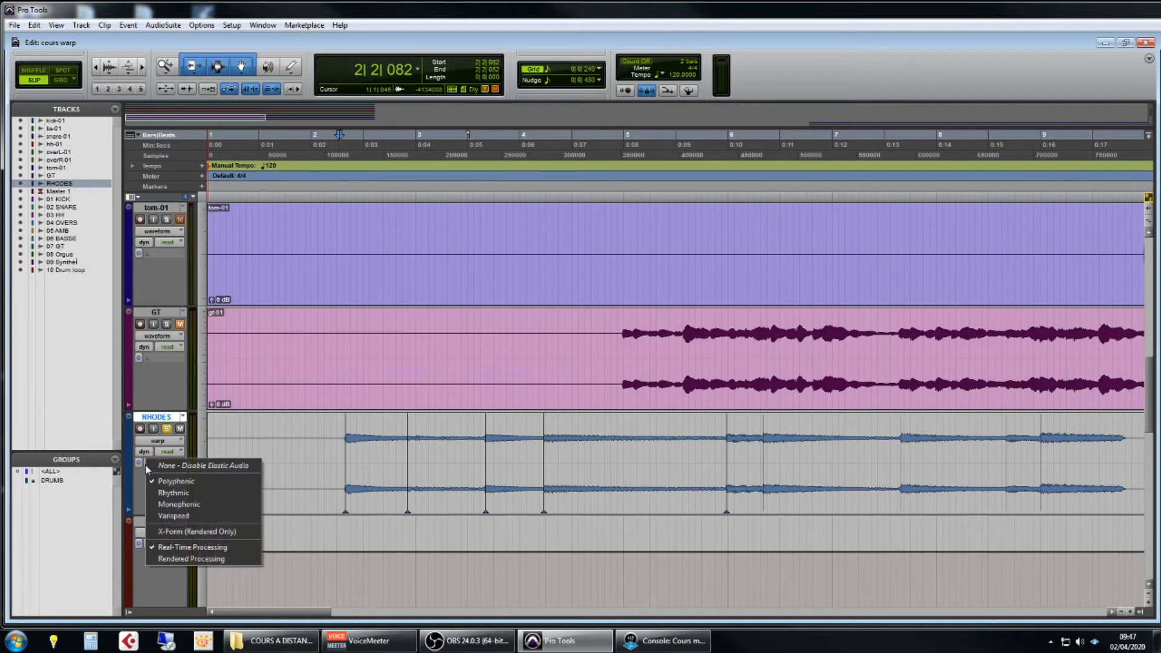
click(199, 532)
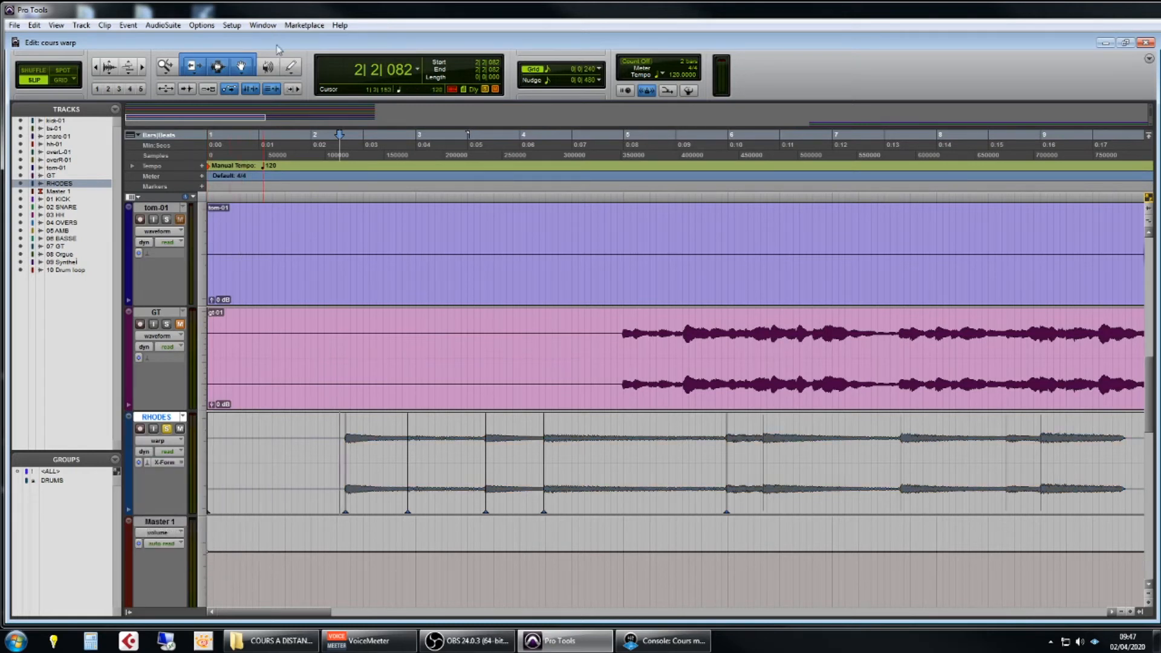
click(265, 26)
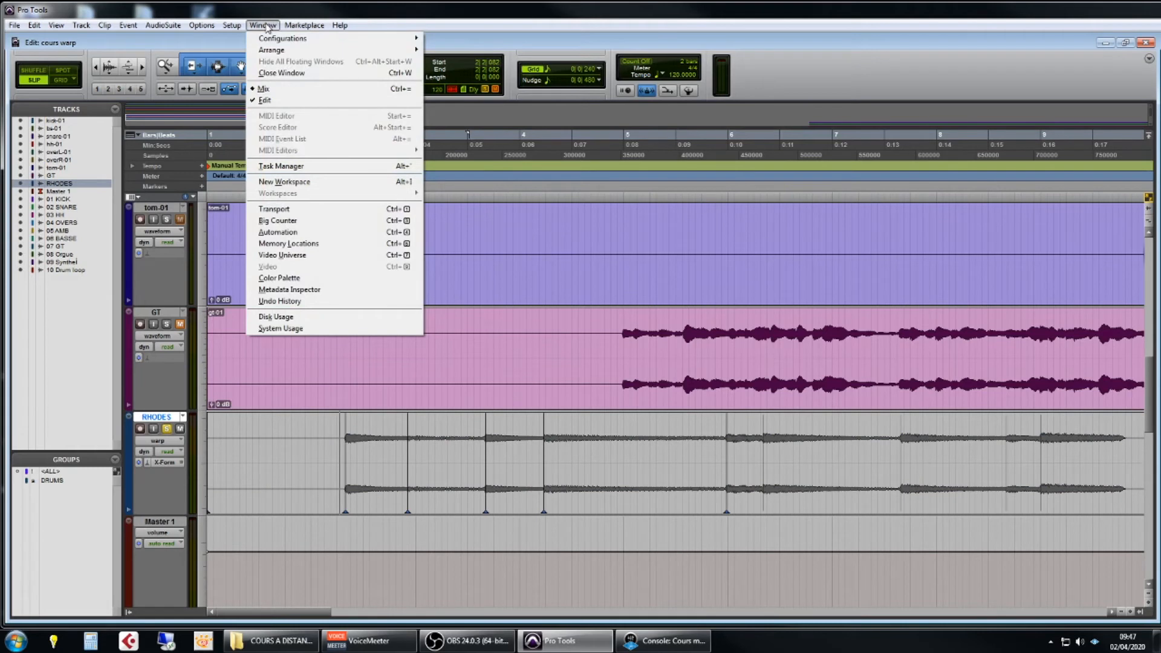
click(297, 167)
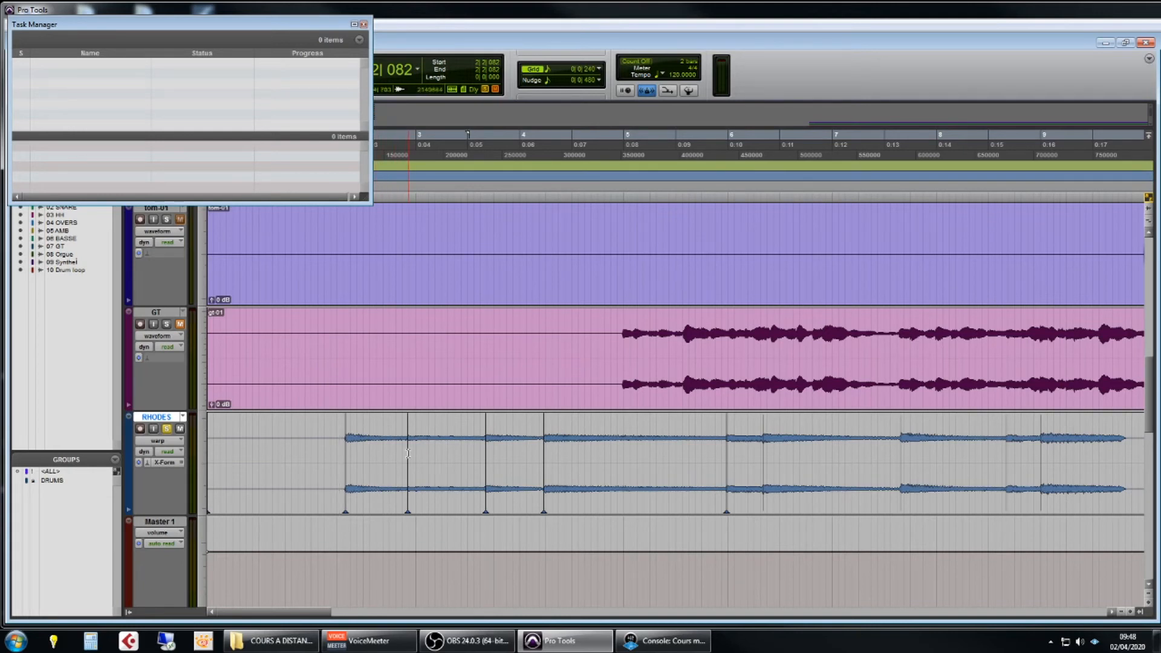
- Play the RHODES track from the start of bar 2 to hear the X-Form rendering
click(312, 435)
key(space)
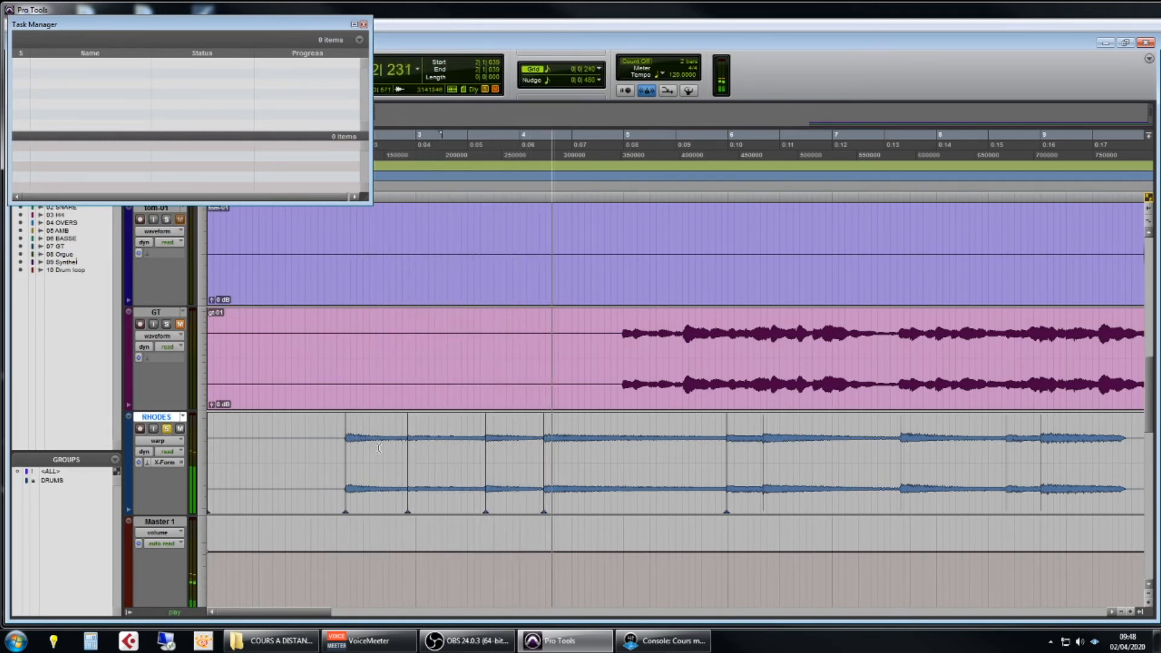
key(space)
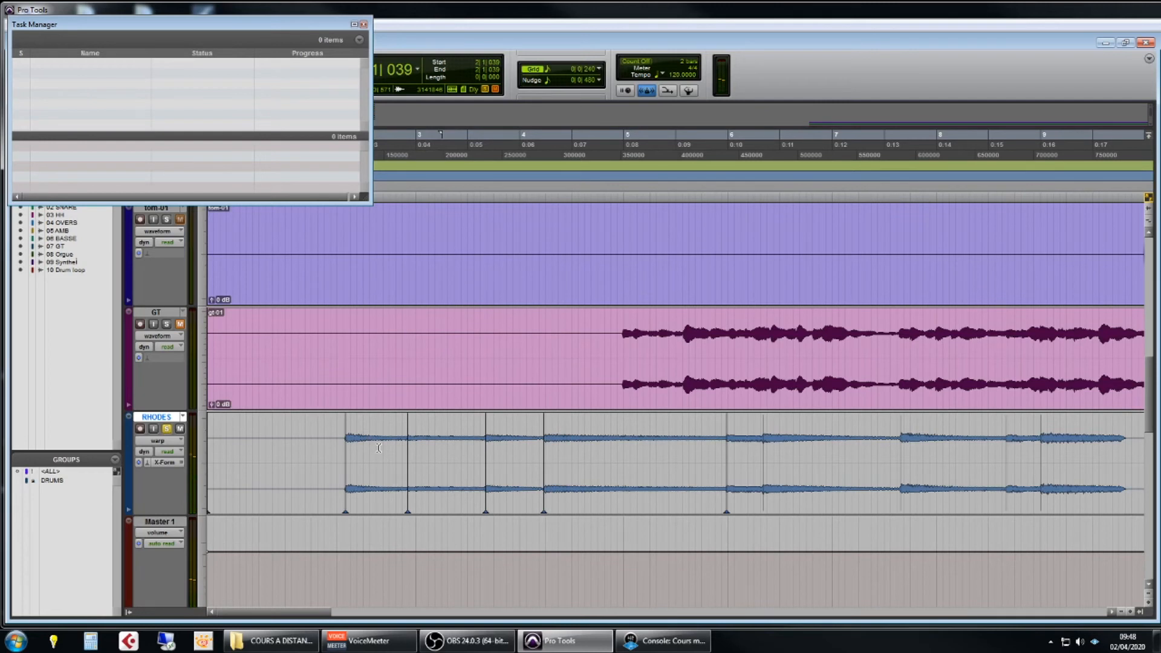
- Switch RHODES to Polyphonic with Real-Time Processing and play from just before the first chord for comparison
click(164, 463)
click(164, 479)
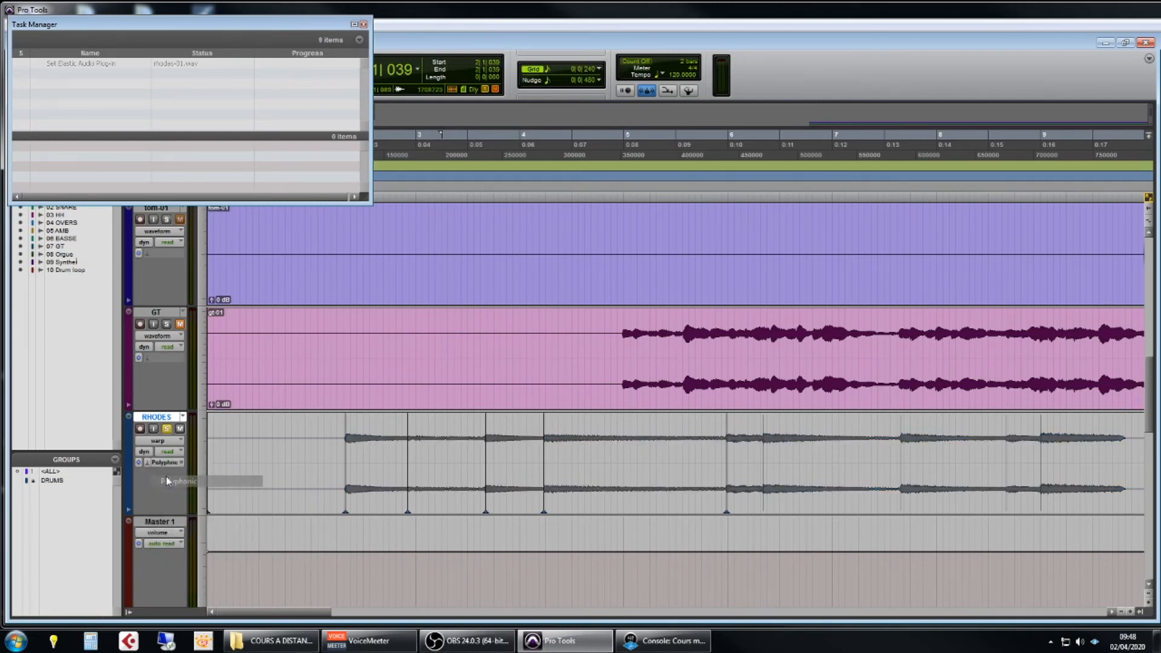
click(145, 460)
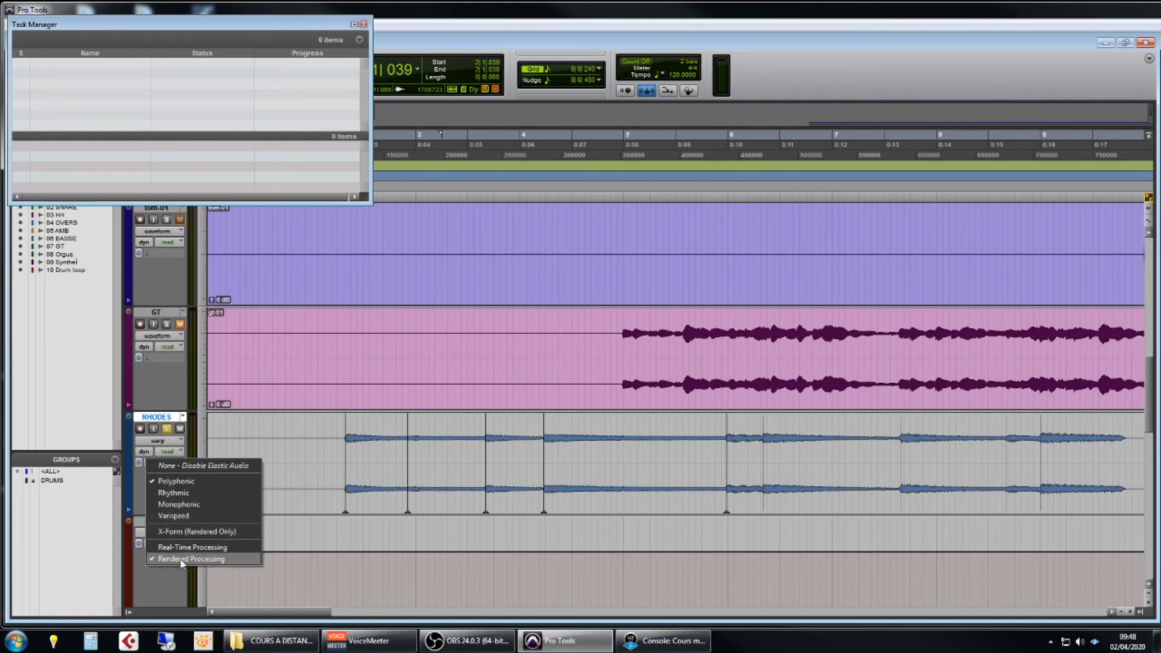
click(181, 547)
click(330, 440)
key(space)
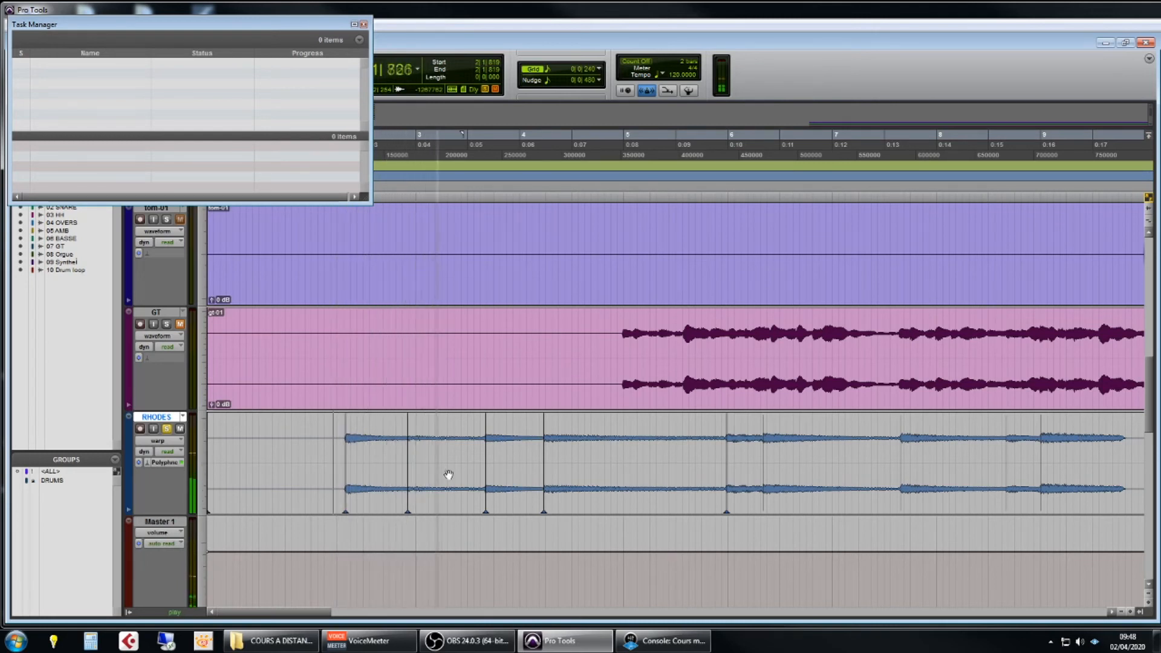
key(space)
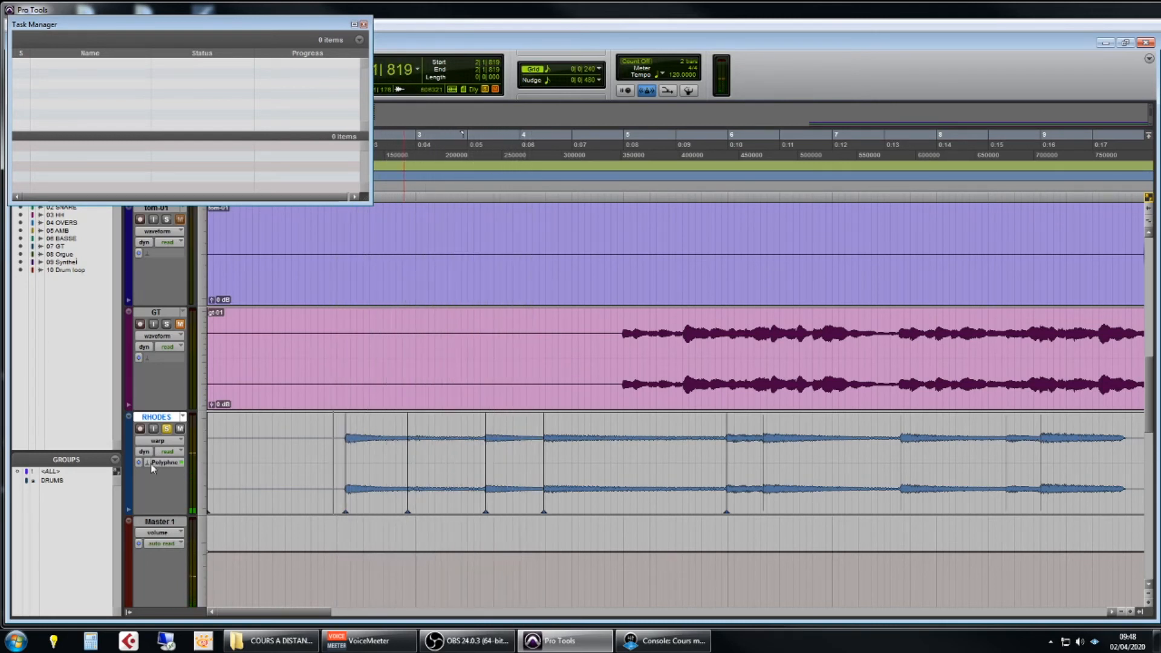
- Set the RHODES Elastic Audio algorithm to X-Form (Rendered Only) again
click(150, 463)
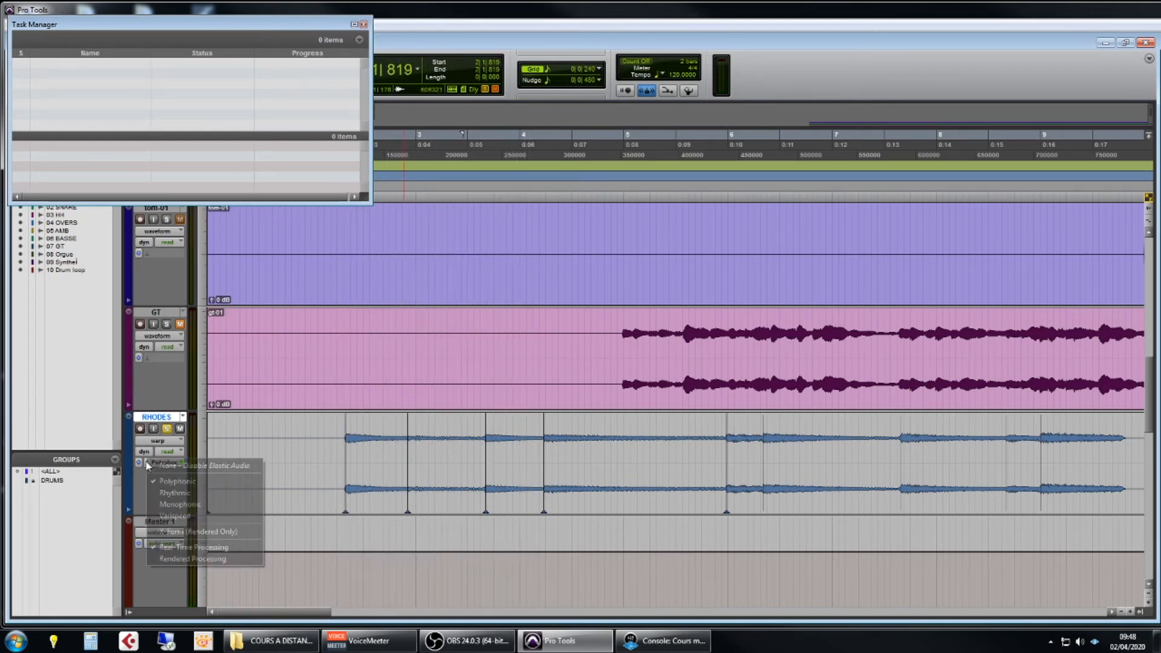
click(193, 531)
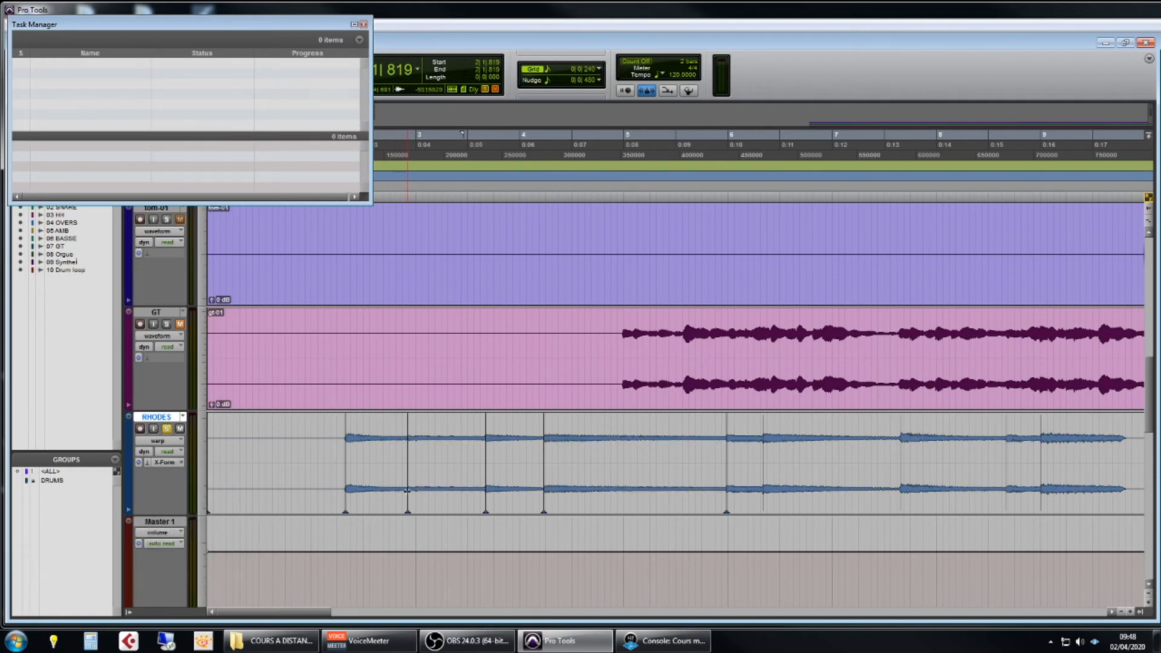
- Move the RHODES warp marker just before bar 3 to slightly past the barline, and set Elastic Audio to Polyphonic with Real-Time Processing
drag(408, 489, 429, 489)
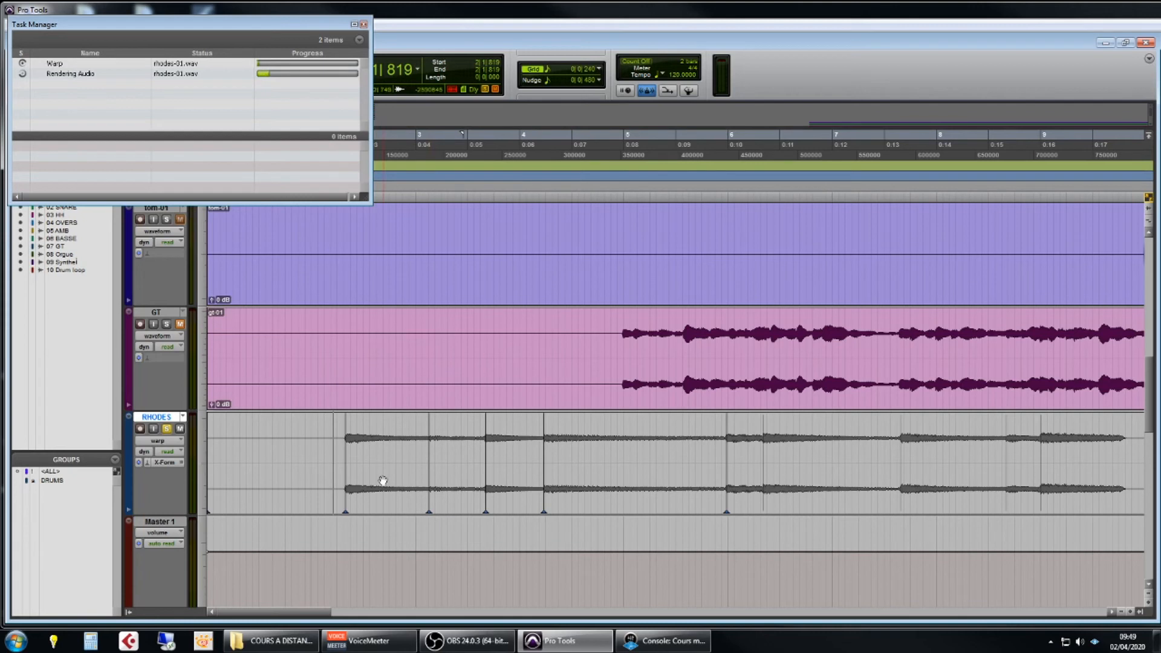
click(145, 462)
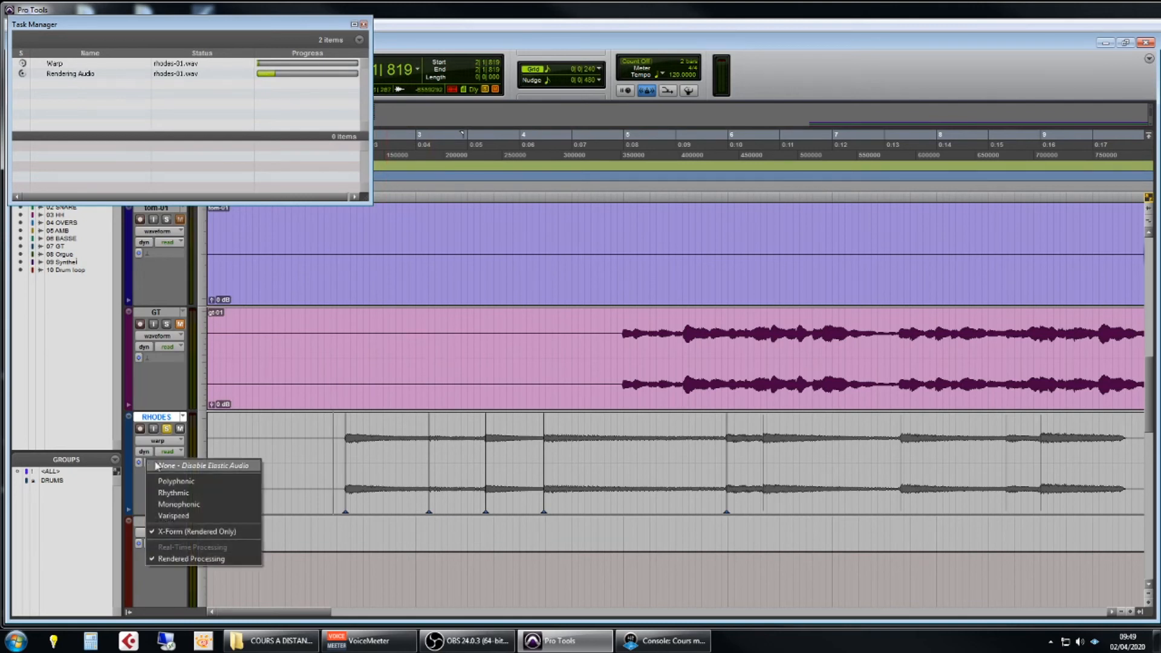
click(182, 481)
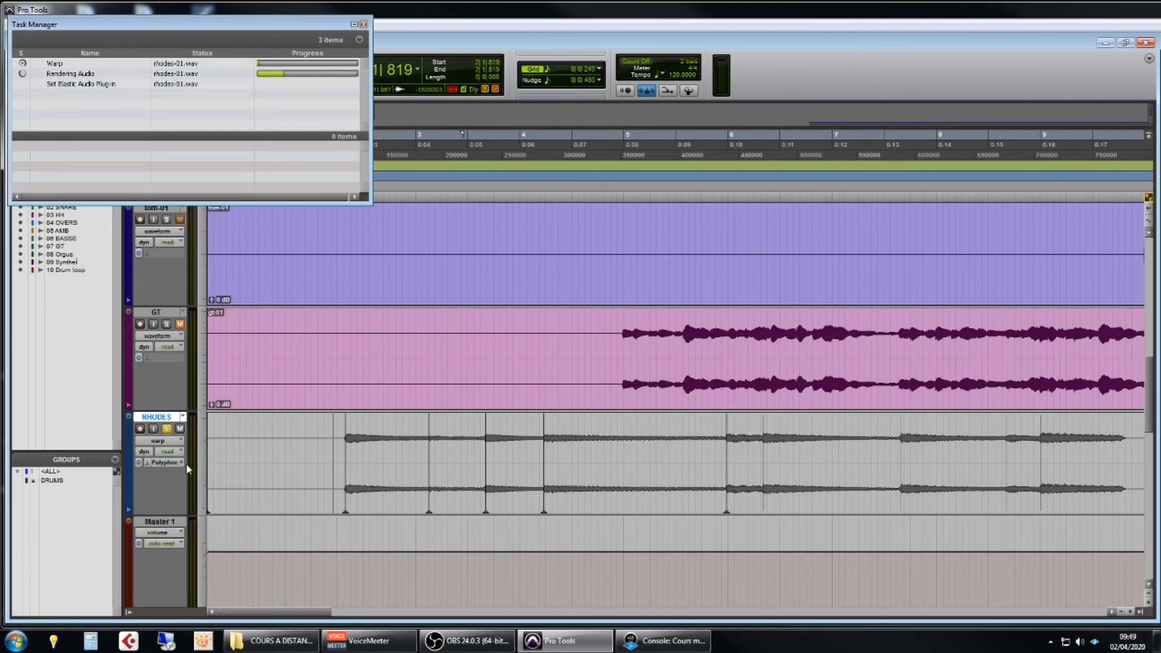
click(146, 463)
click(158, 547)
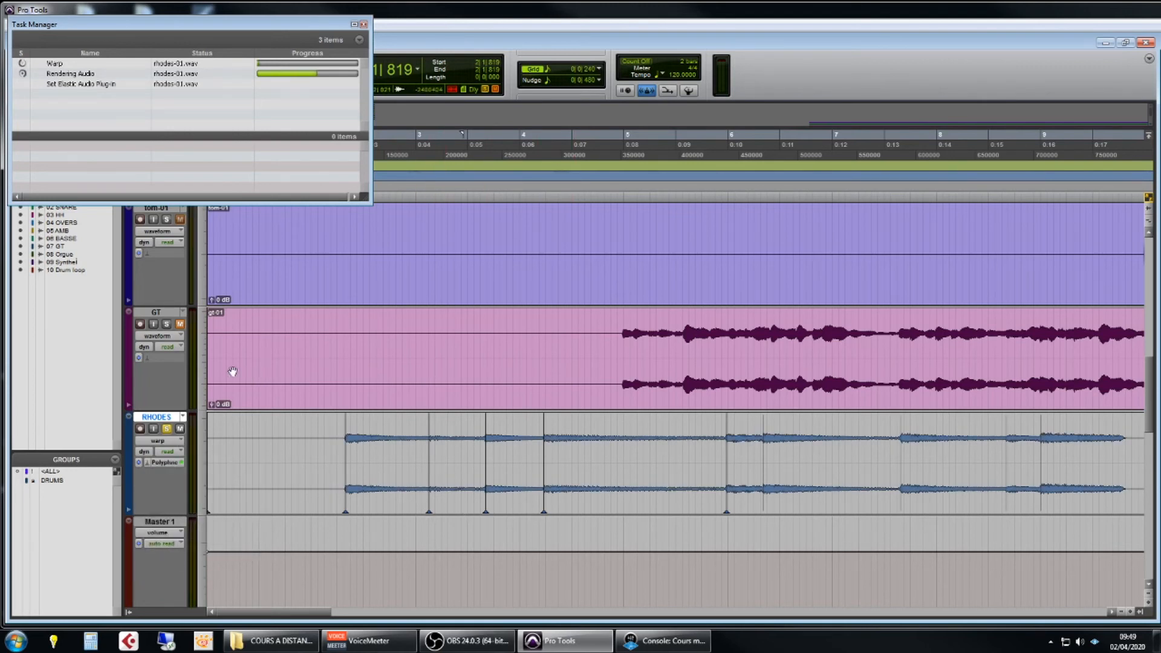
- Try moving the bs-01 warp marker at the second bass note earlier, and undo the move
key(r)
key(r)
key(t)
key(t)
click(148, 464)
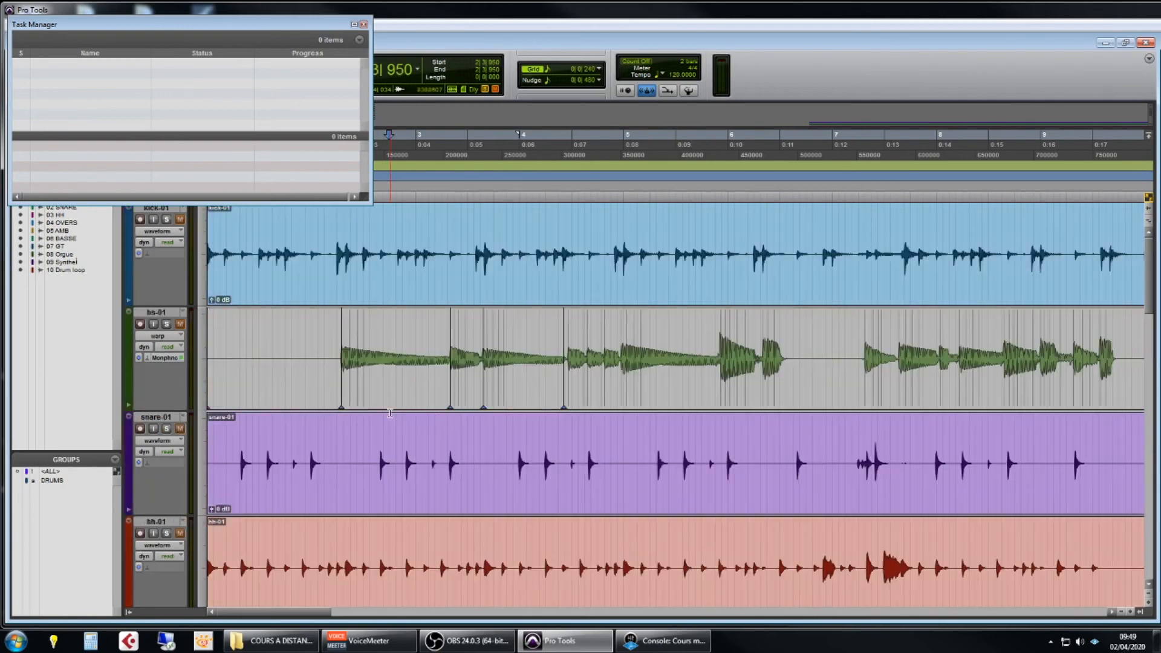
drag(421, 381, 515, 377)
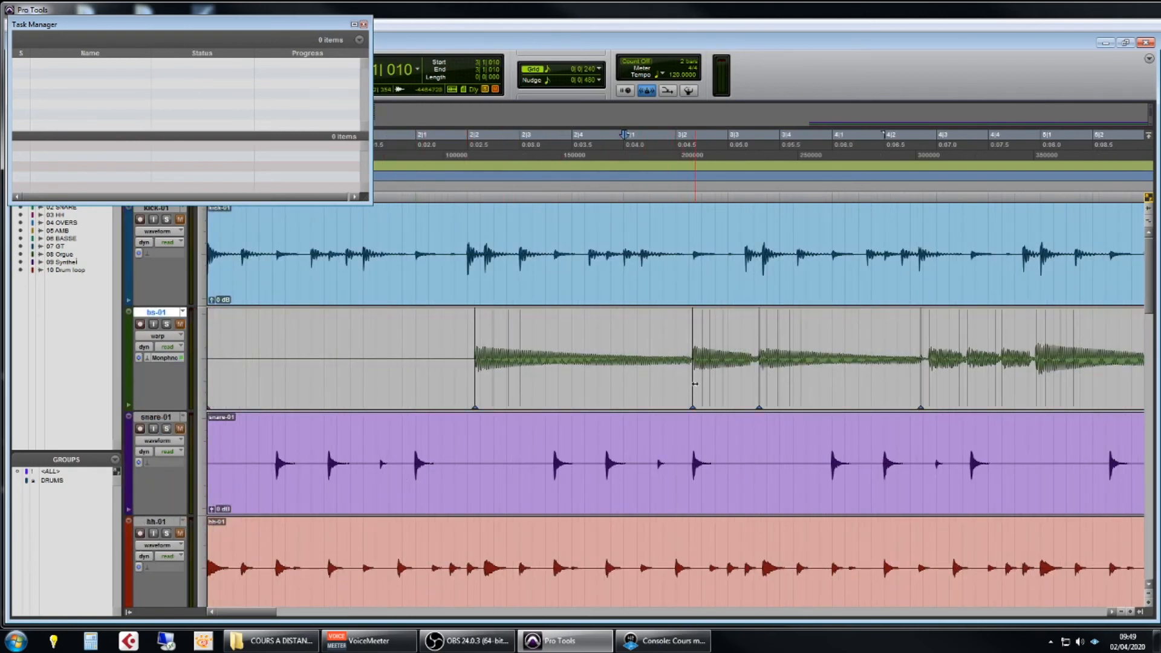
drag(692, 391, 665, 393)
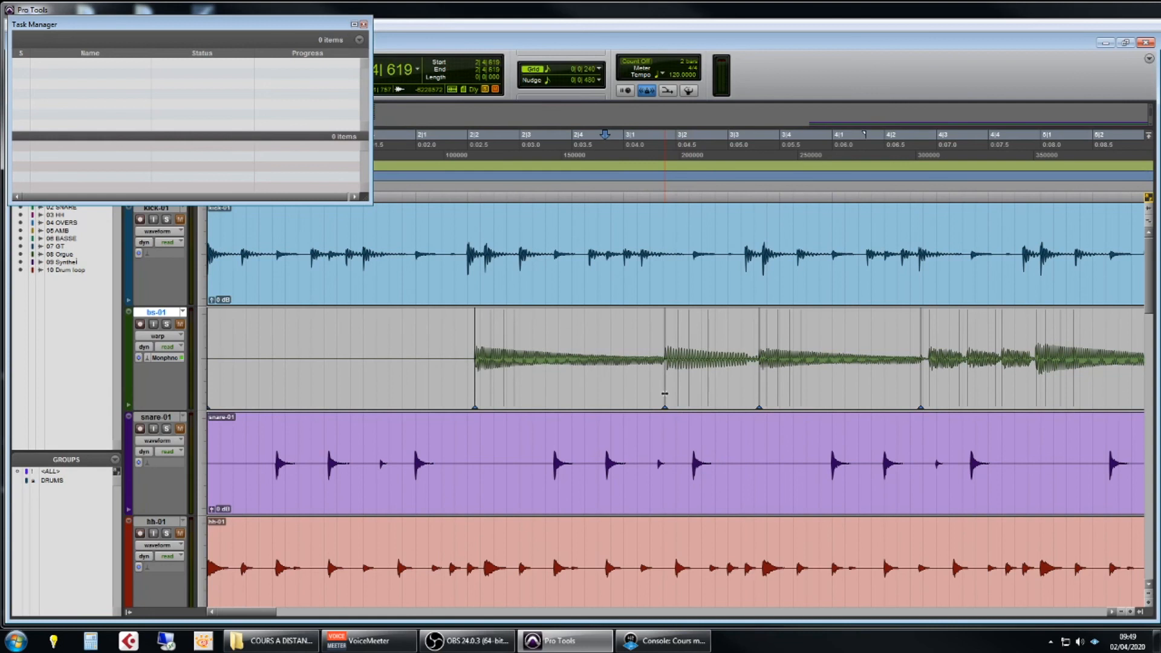
key(ctrl+z)
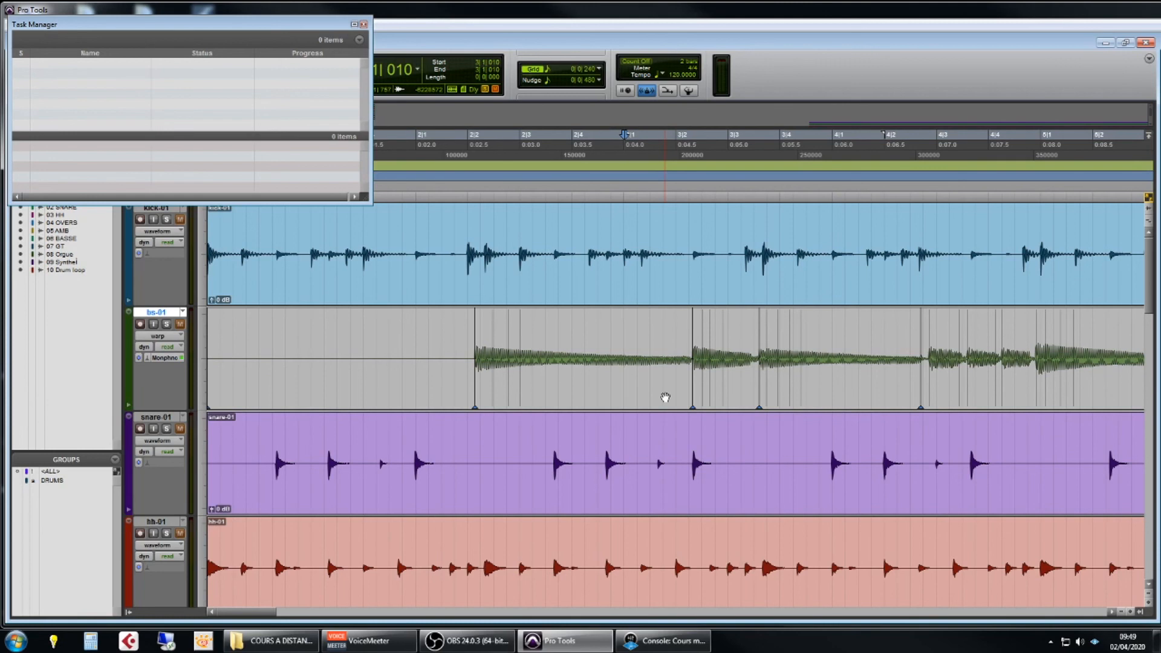
key(ctrl+bracketleft)
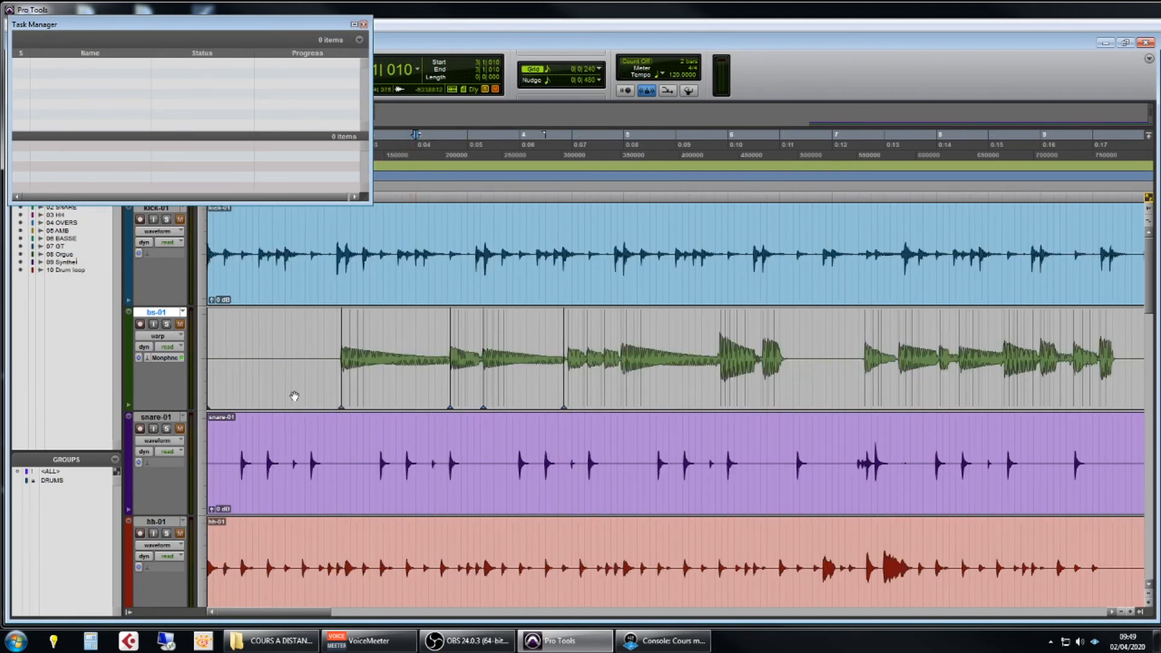
- Switch the RHODES track's Elastic Audio algorithm to Varispeed
scroll(346, 446, down, 5)
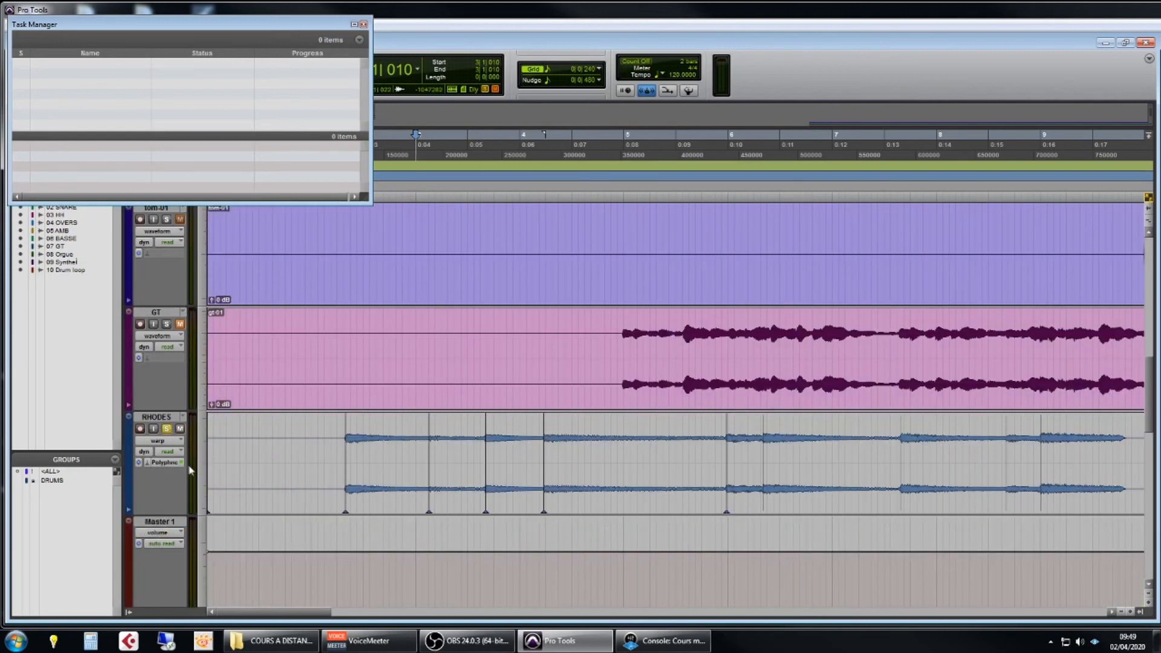
click(162, 441)
click(150, 462)
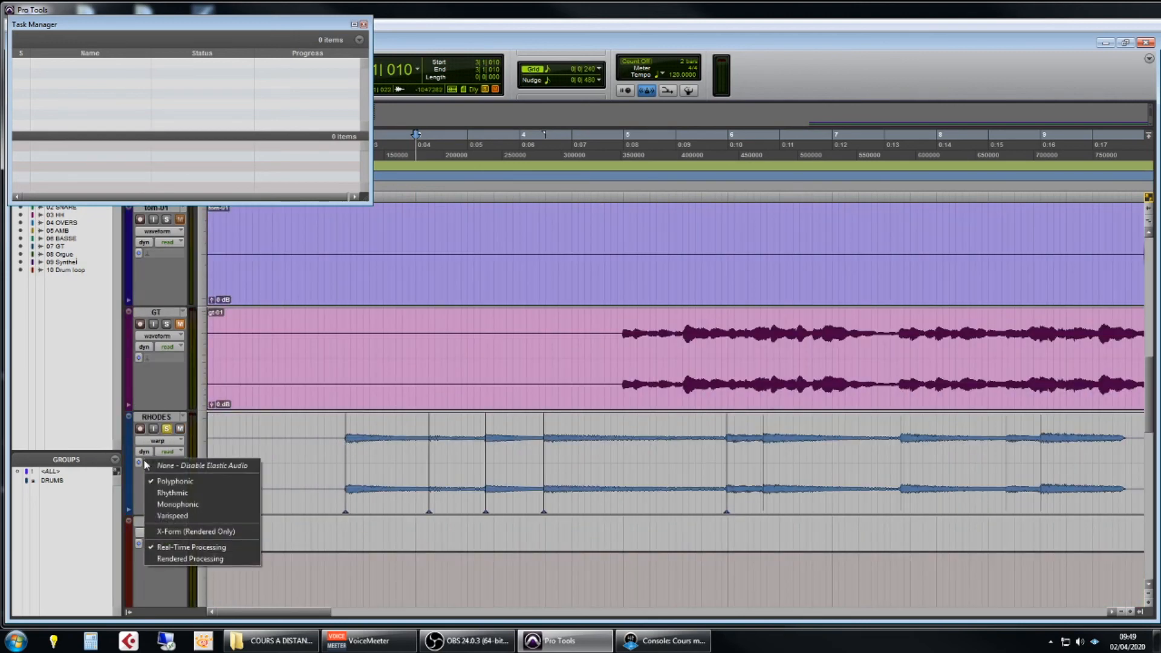
click(169, 516)
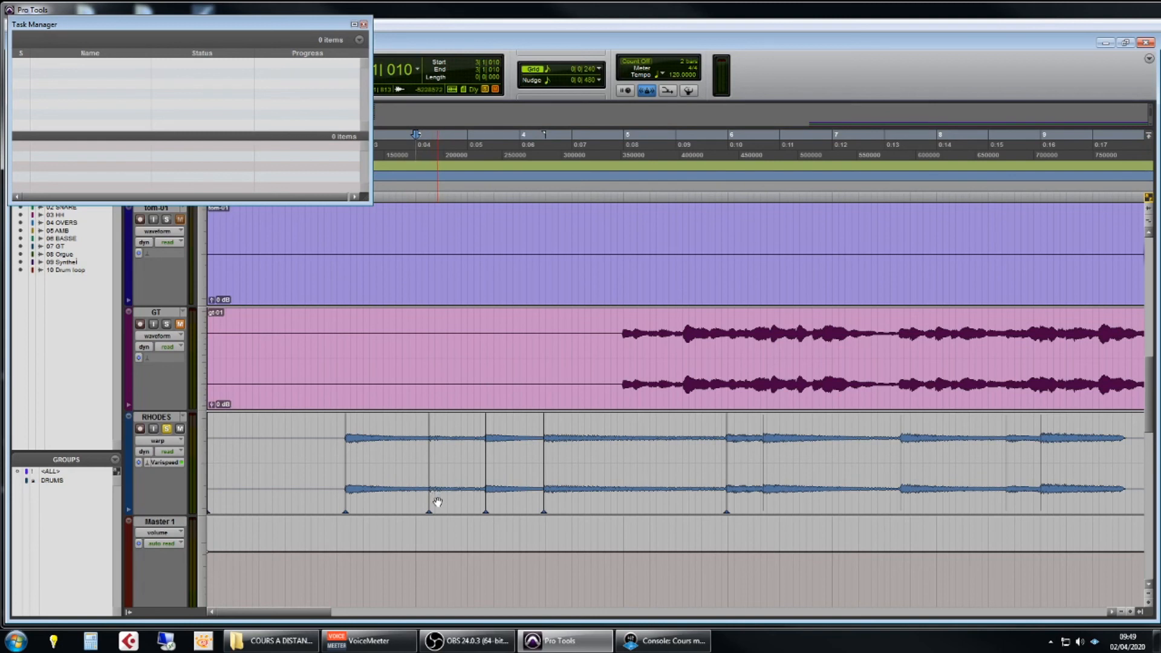
- Nudge the RHODES warp marker just after bar 3 and play from 2|2|015 to hear the Varispeed pitch effect
drag(427, 495, 429, 497)
click(337, 431)
key(space)
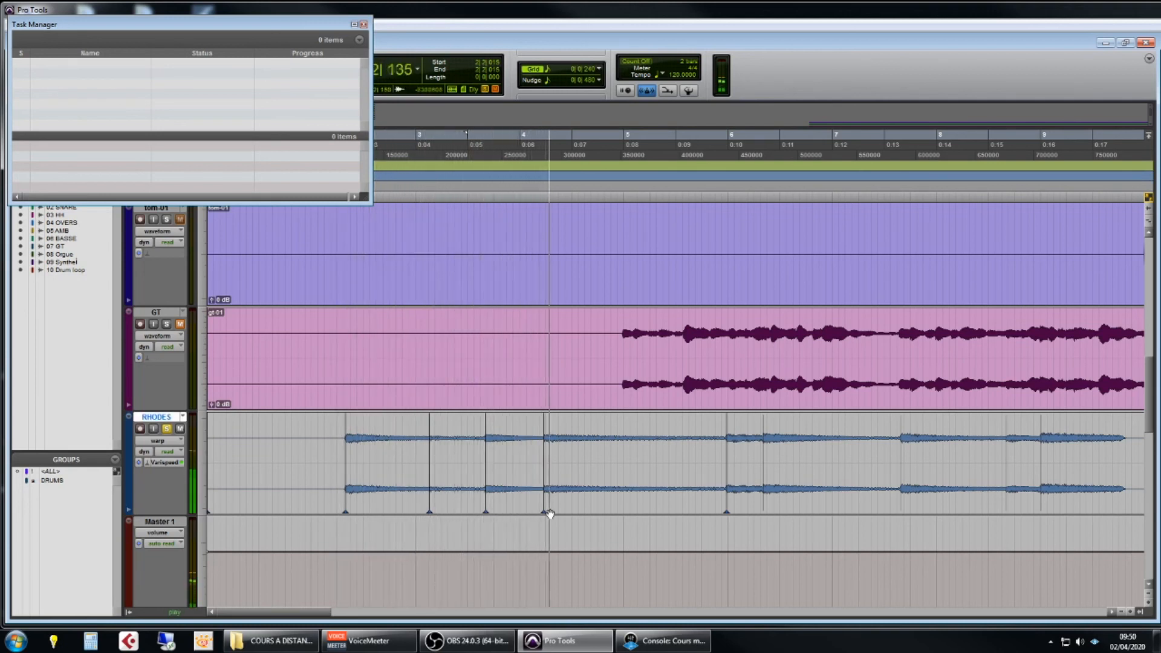
key(space)
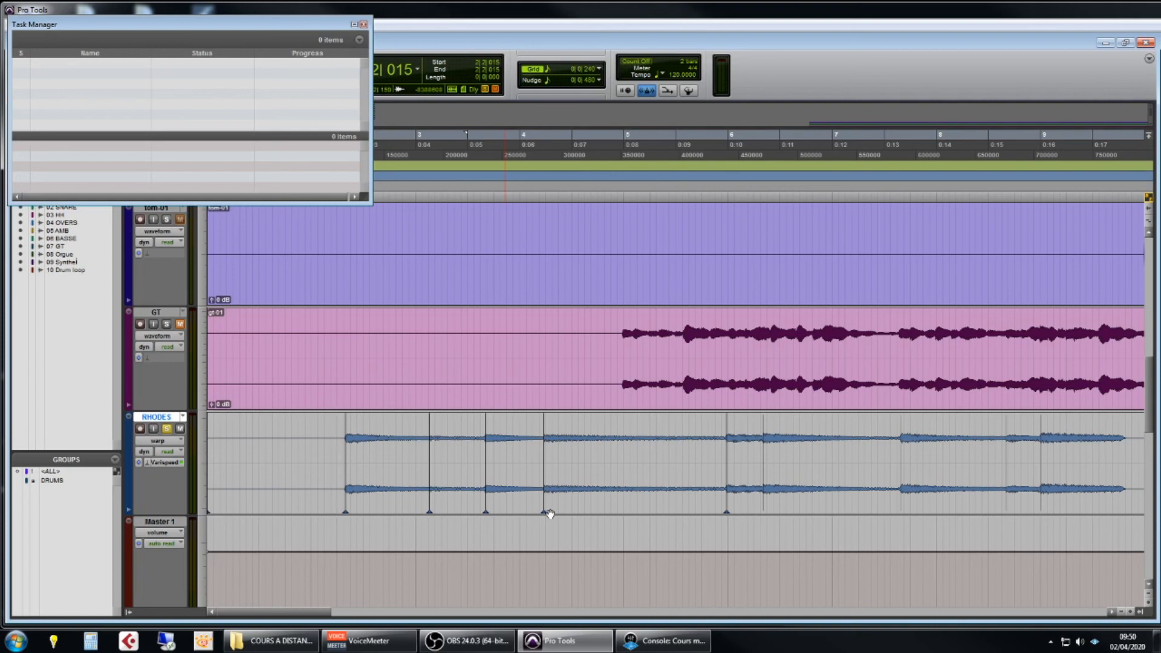
- Move the Task Manager window clear of the menus and close it
drag(256, 24, 375, 163)
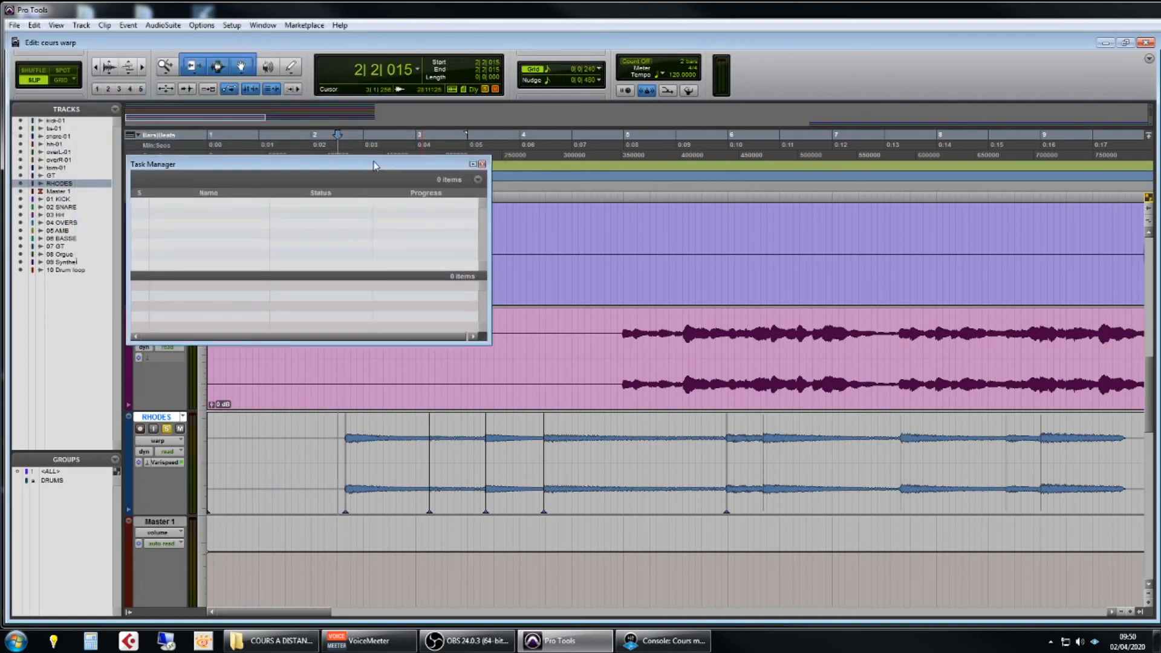
click(482, 164)
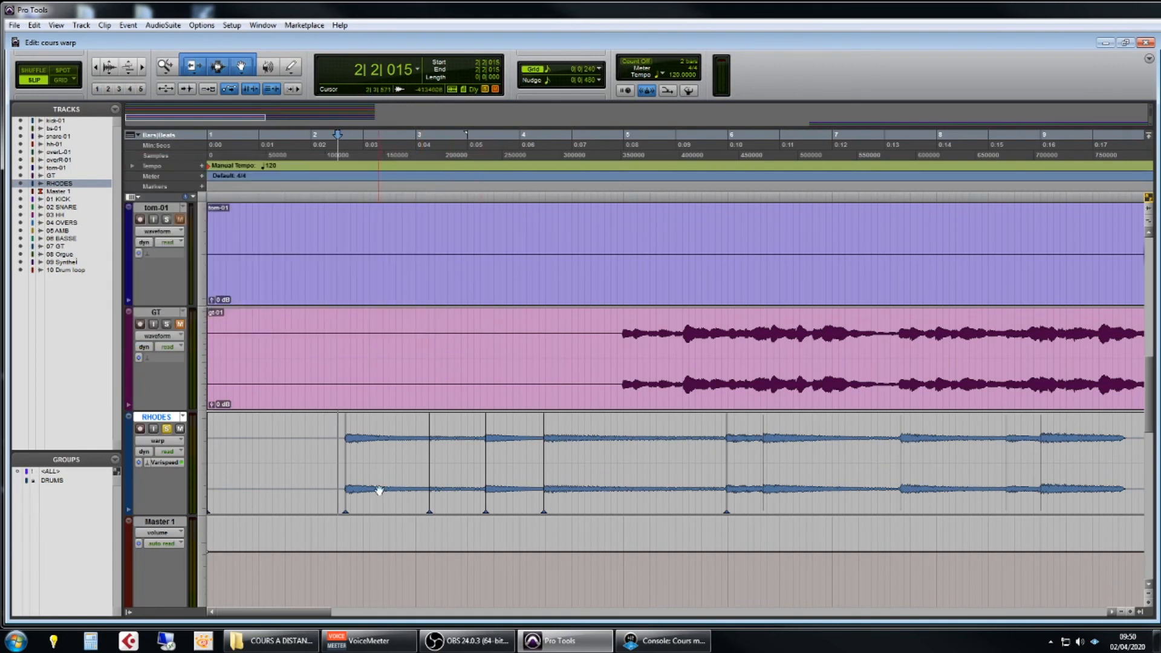